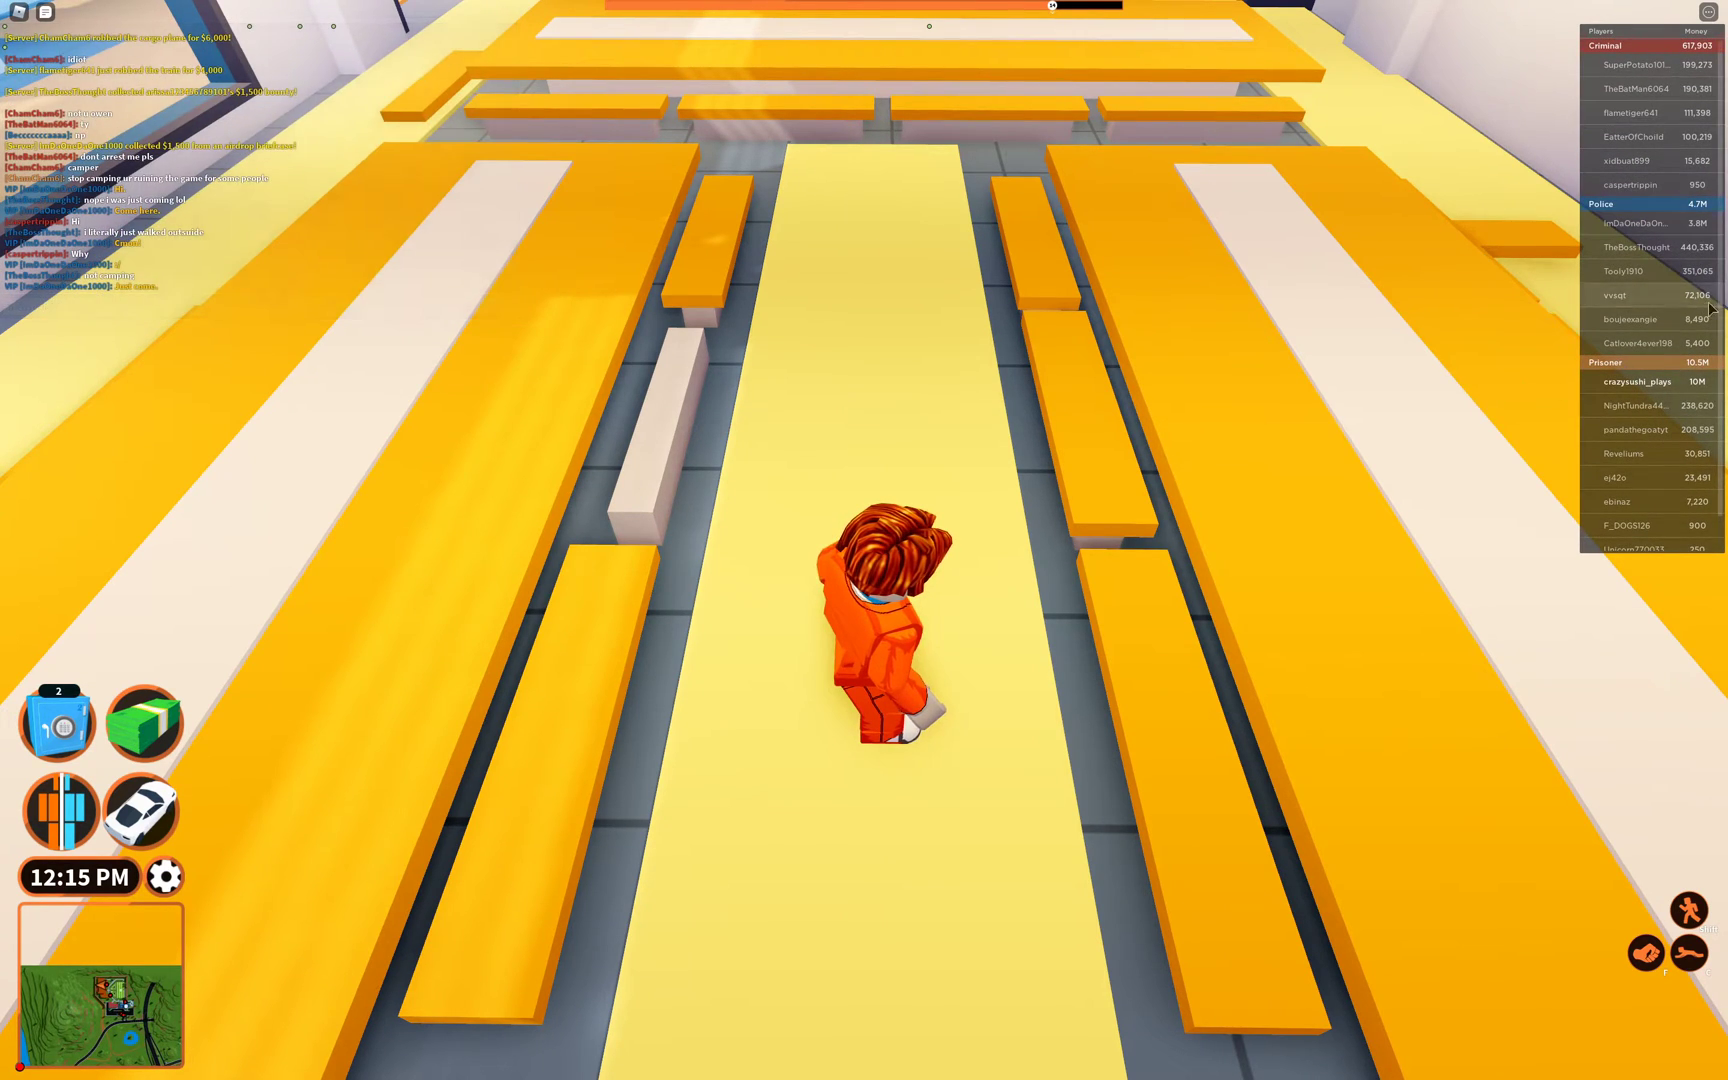
Hide the player list, then open, close and reopen the Jailbreak game menu
key(Tab)
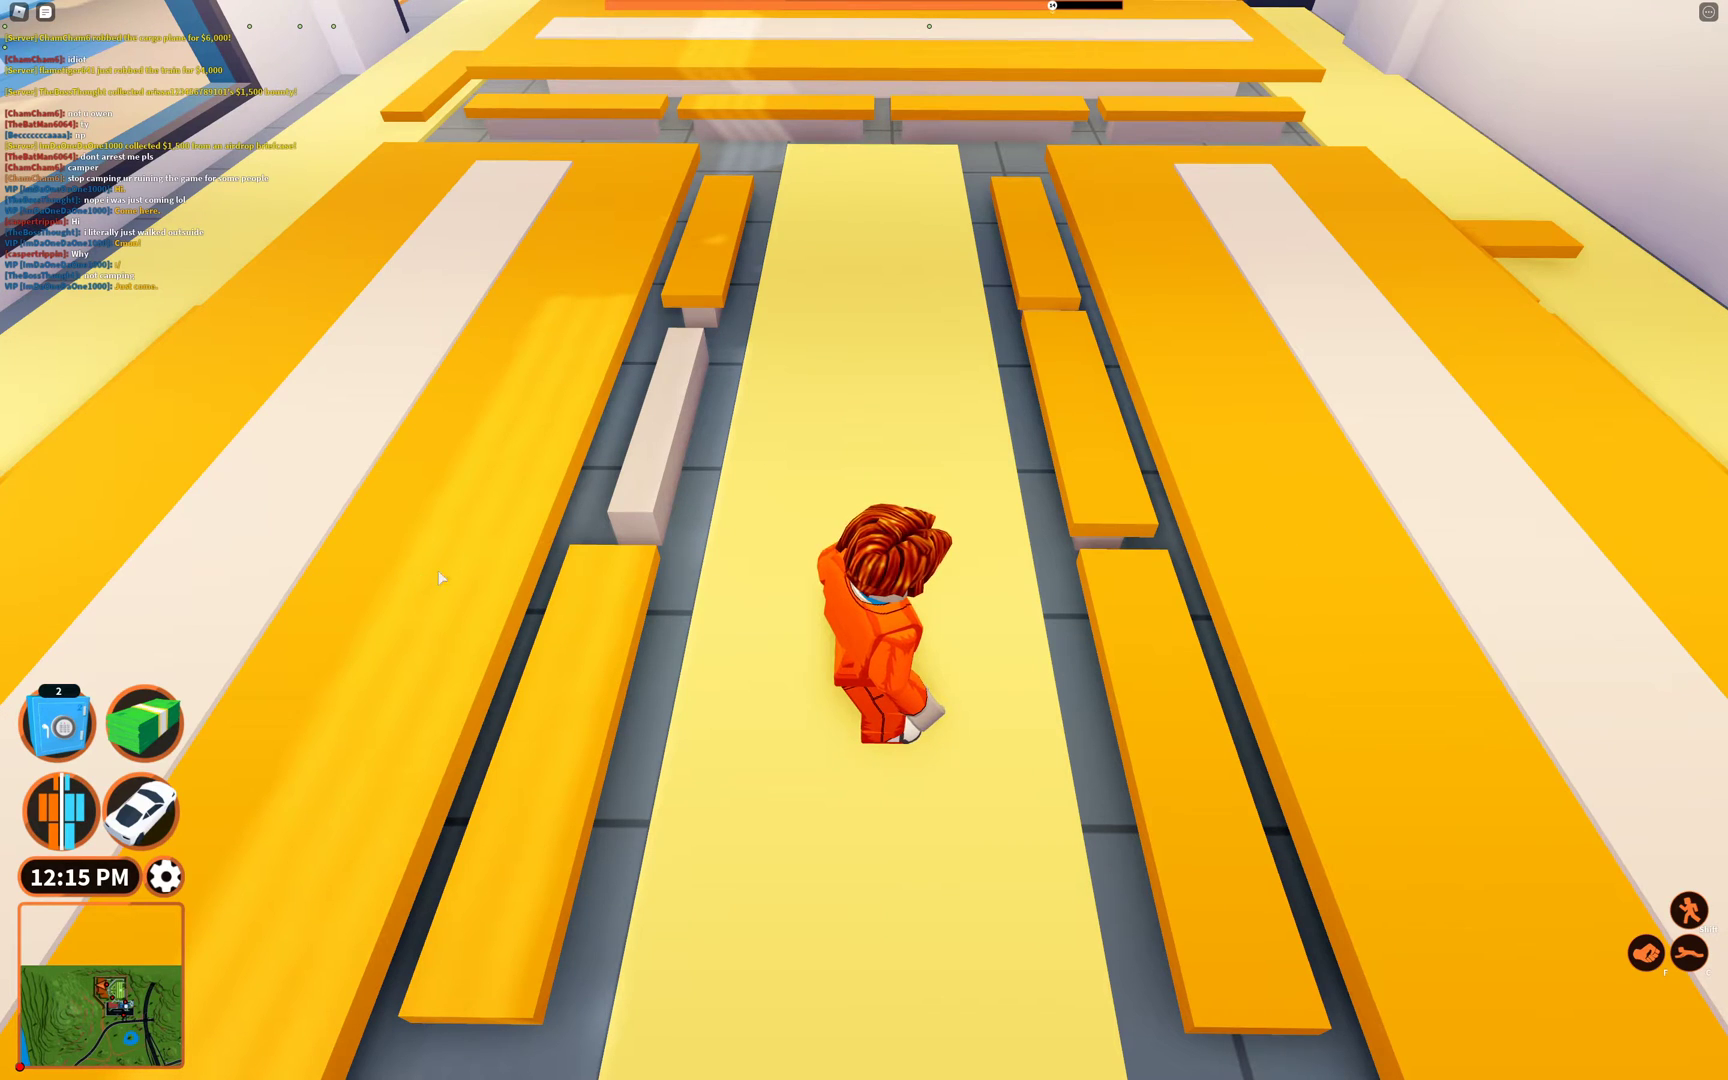
key(Tab)
key(Escape)
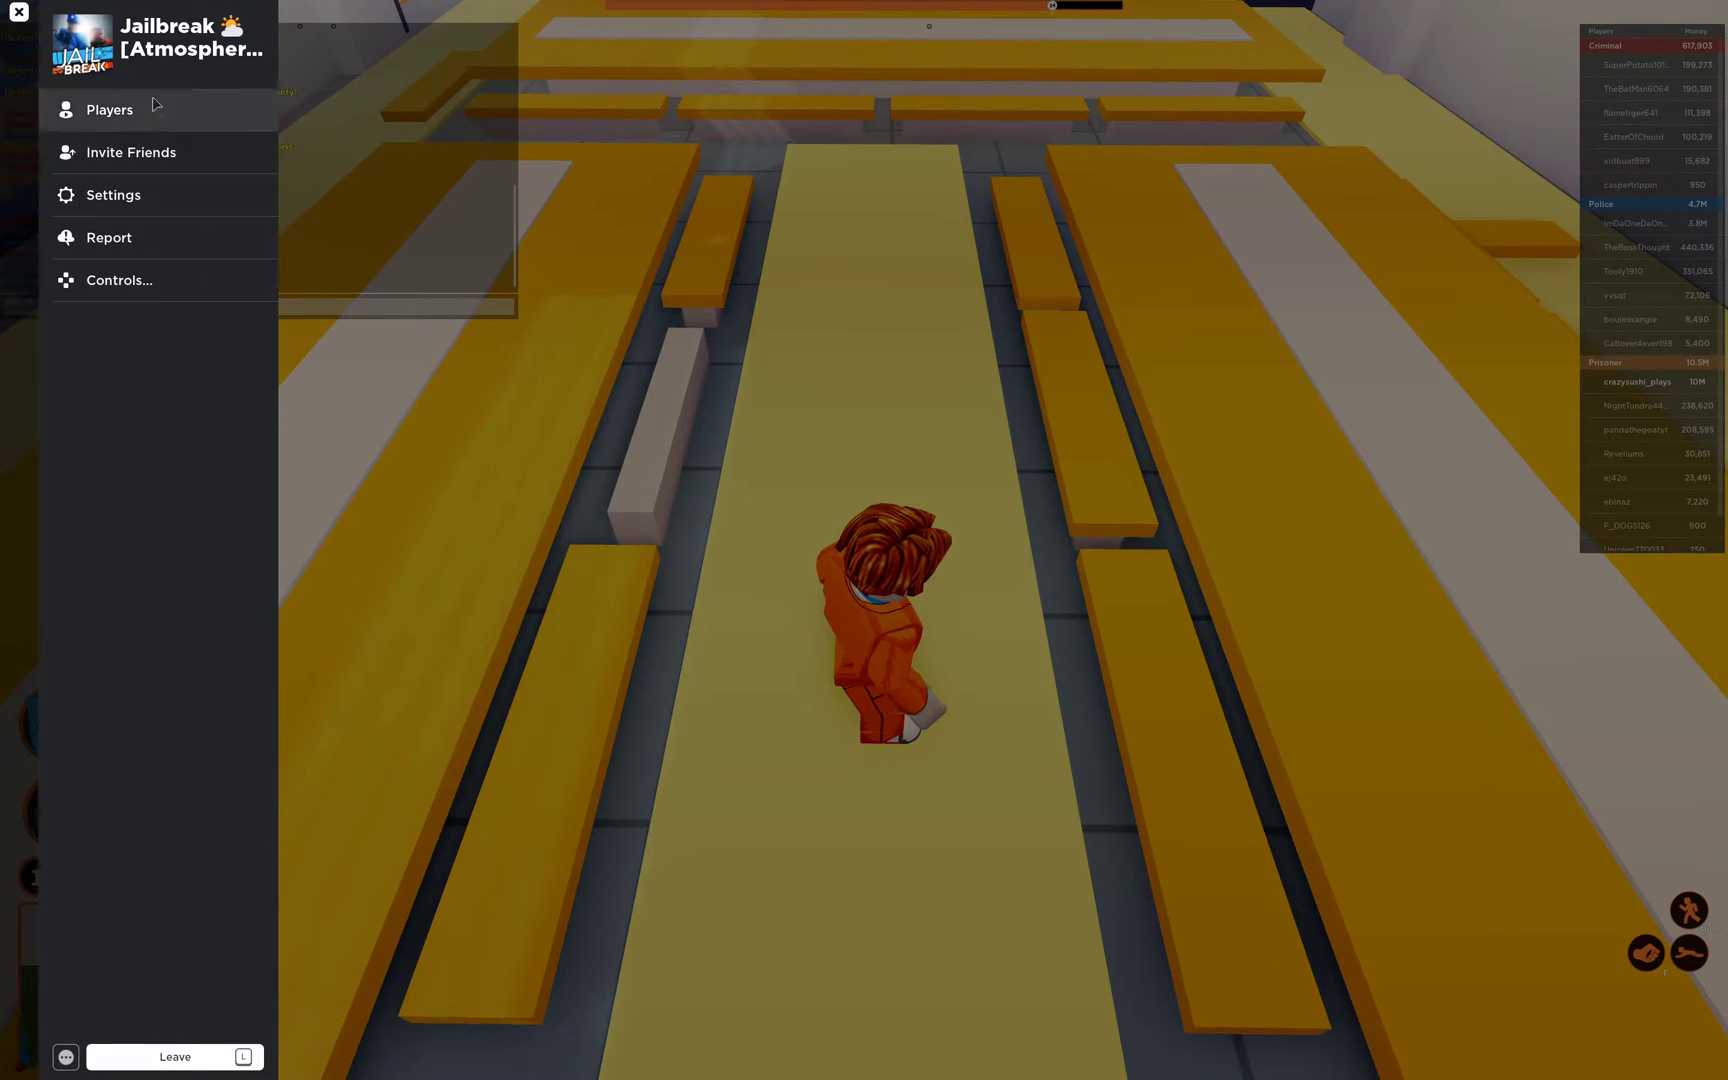
key(Escape)
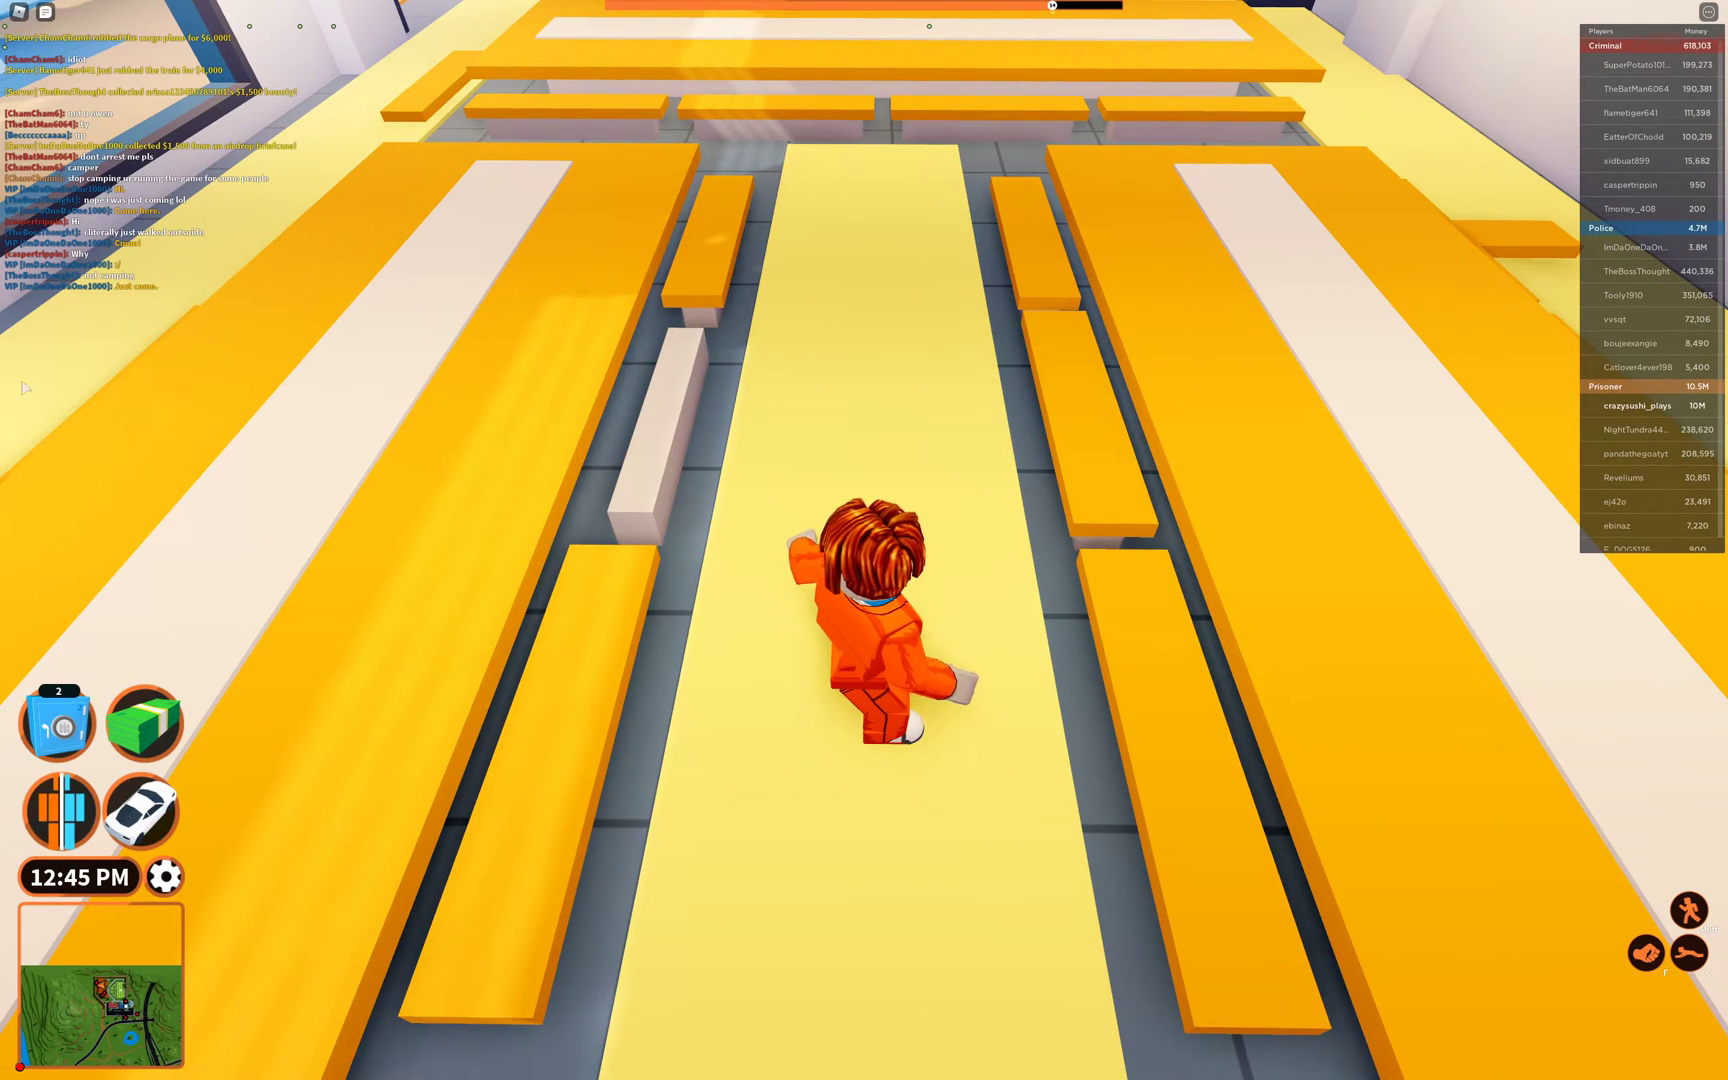
key(Escape)
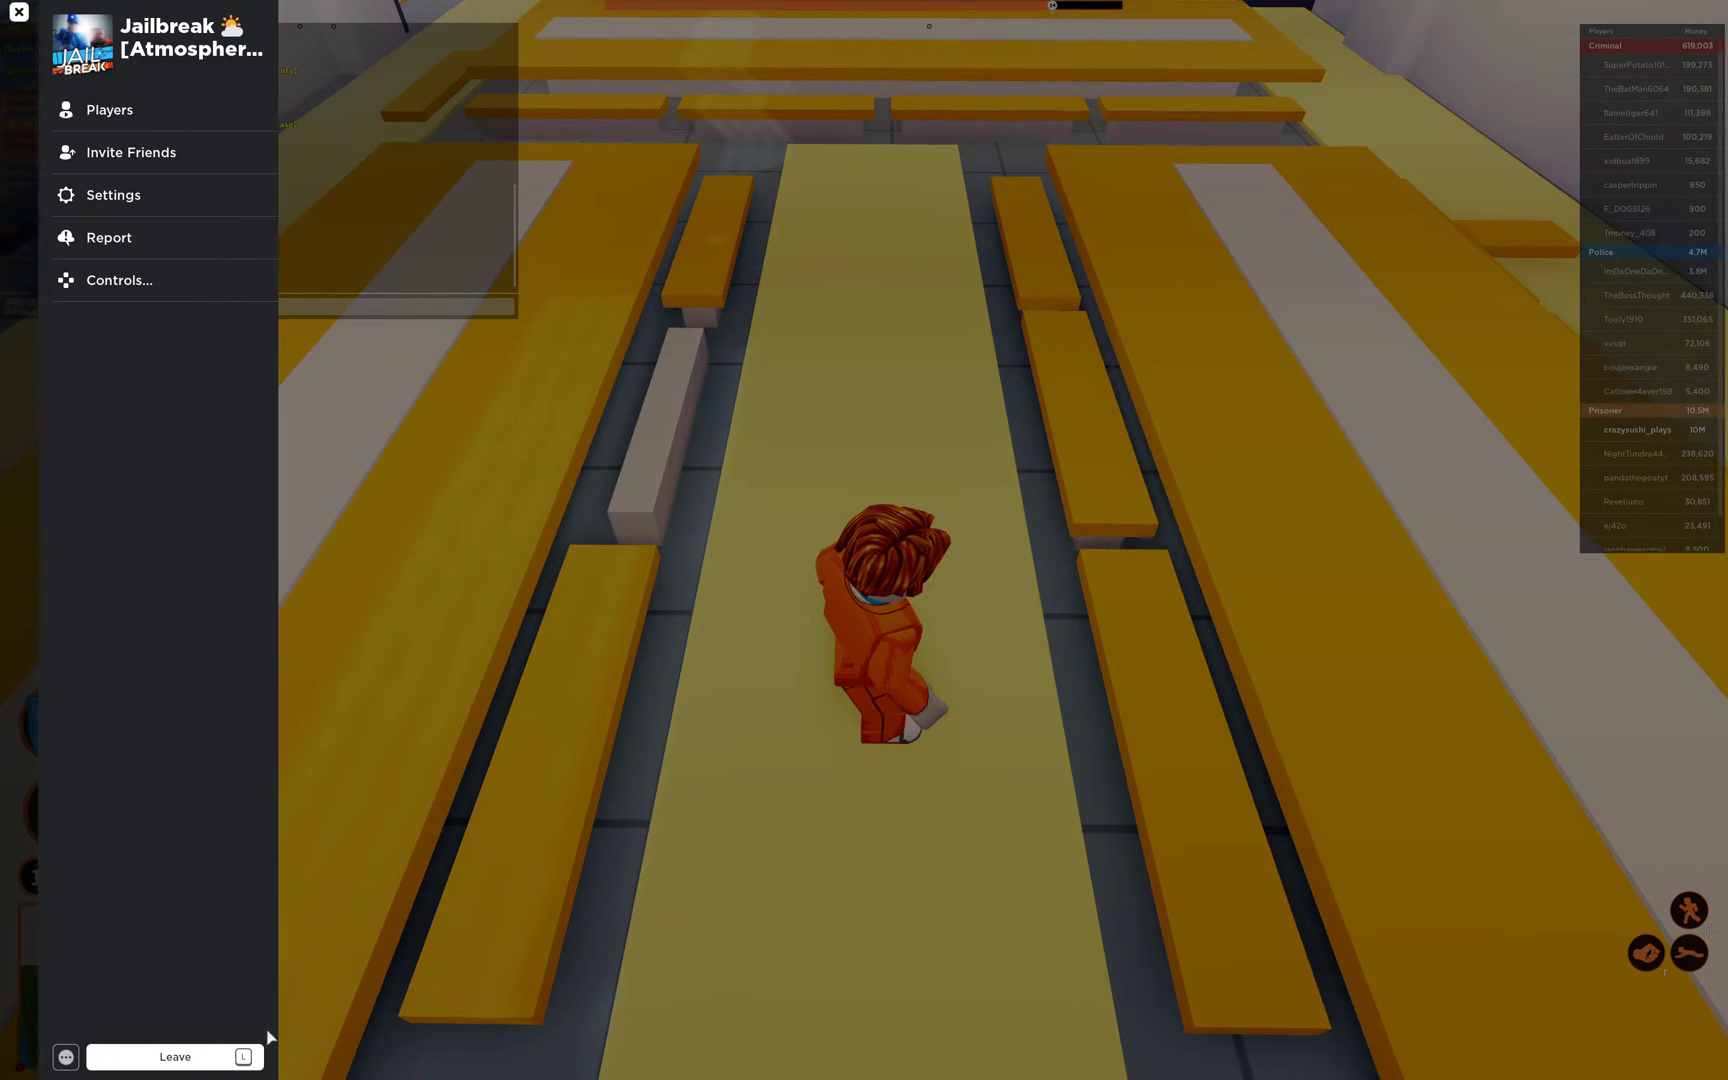
Leave the Jailbreak server and allow the browser to relaunch Roblox
click(176, 1057)
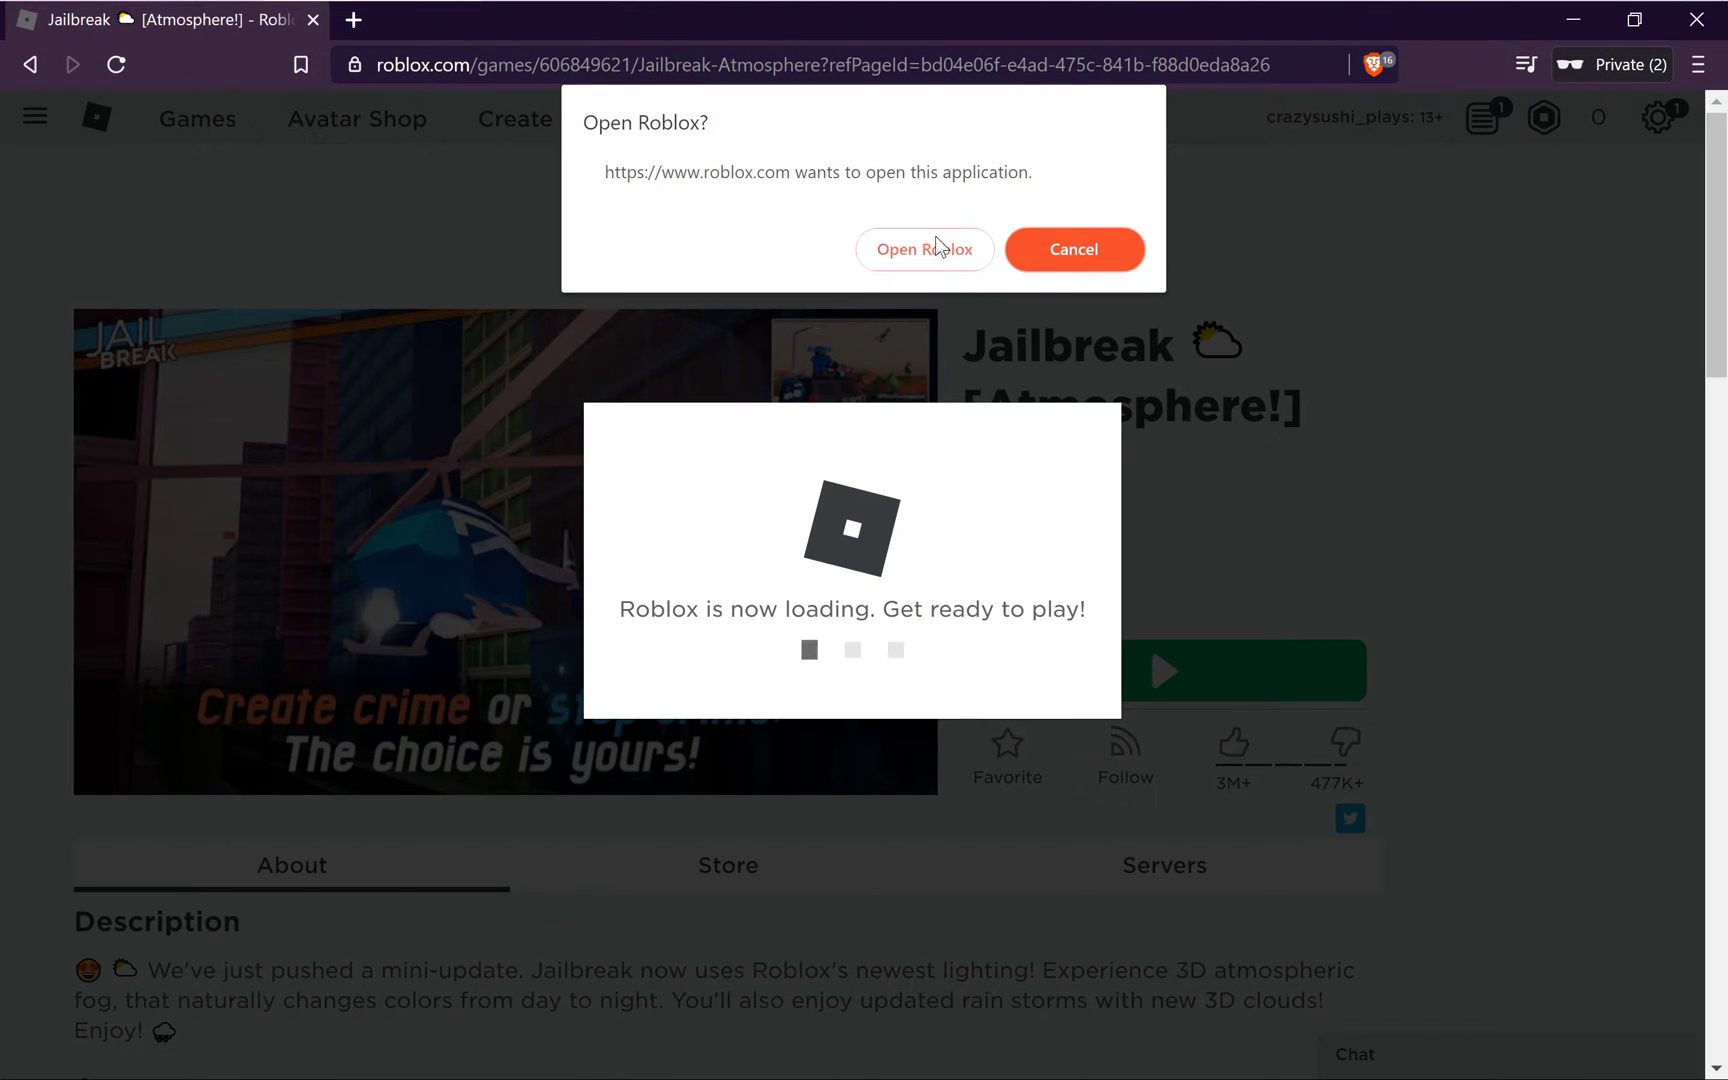
click(932, 246)
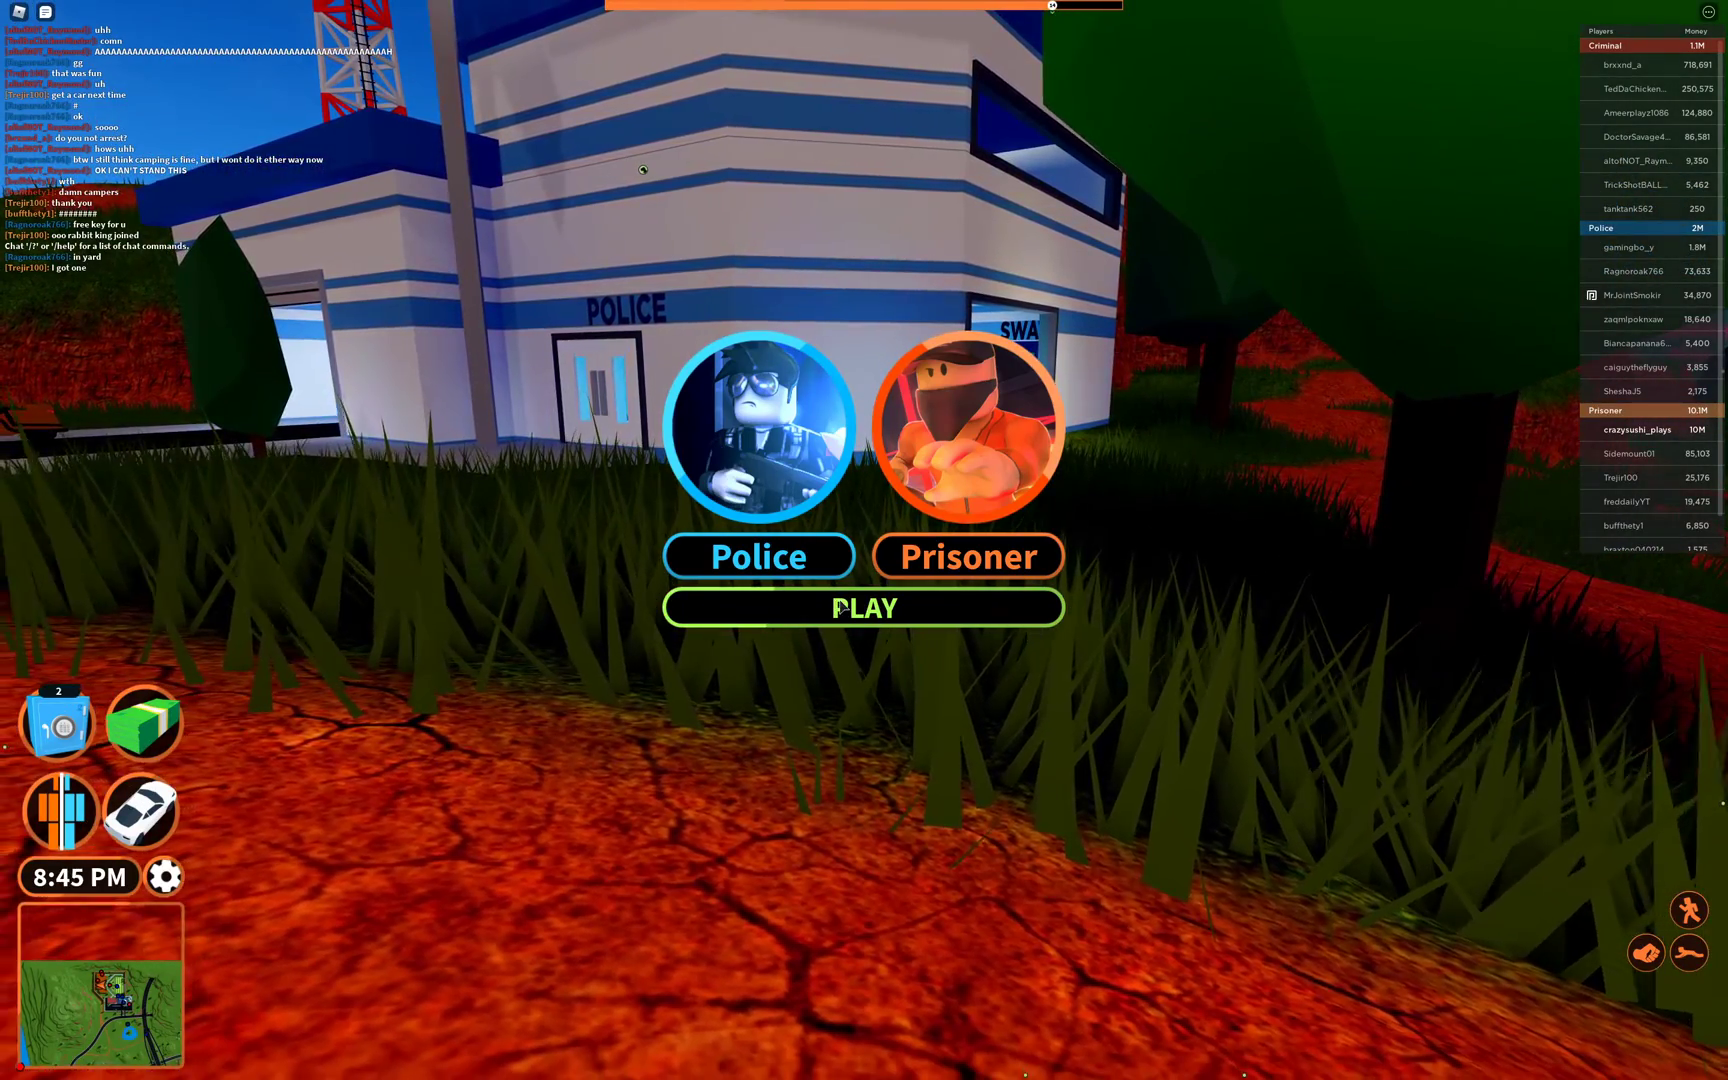
Spawn on the Police team, open the game menu, and bring up the Start menu
click(839, 609)
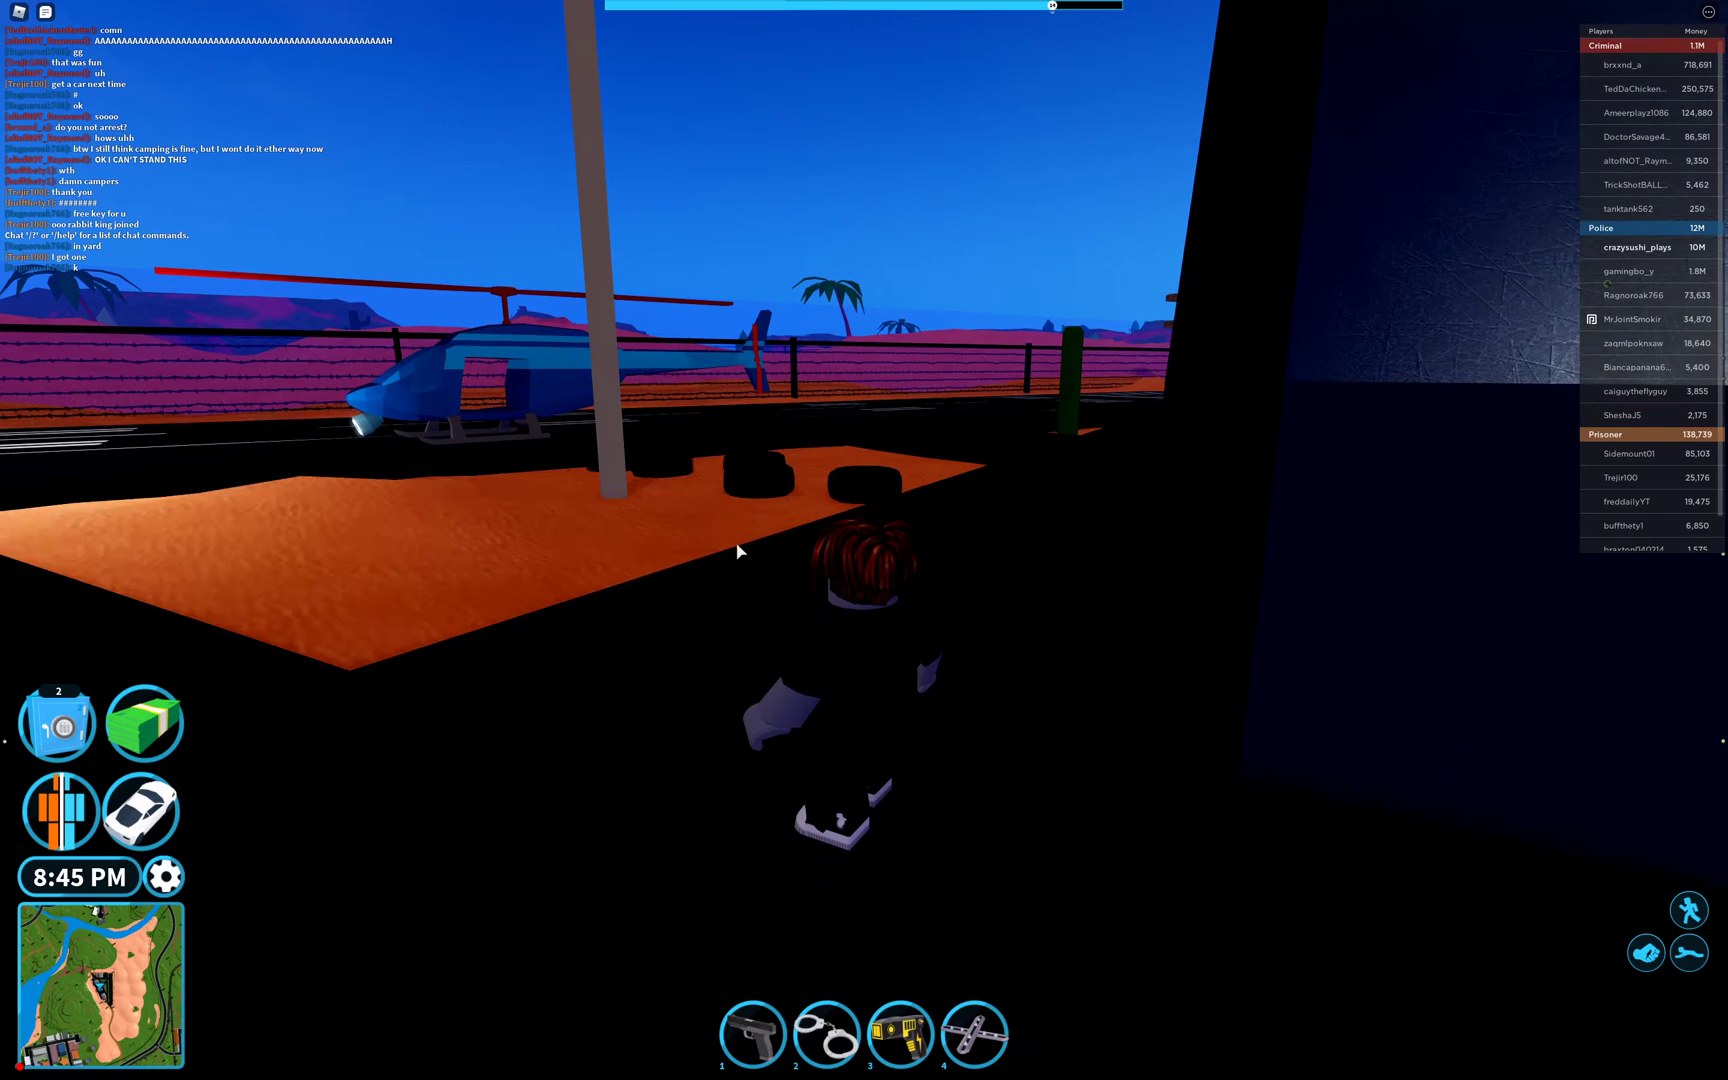
mouse_move(235, 148)
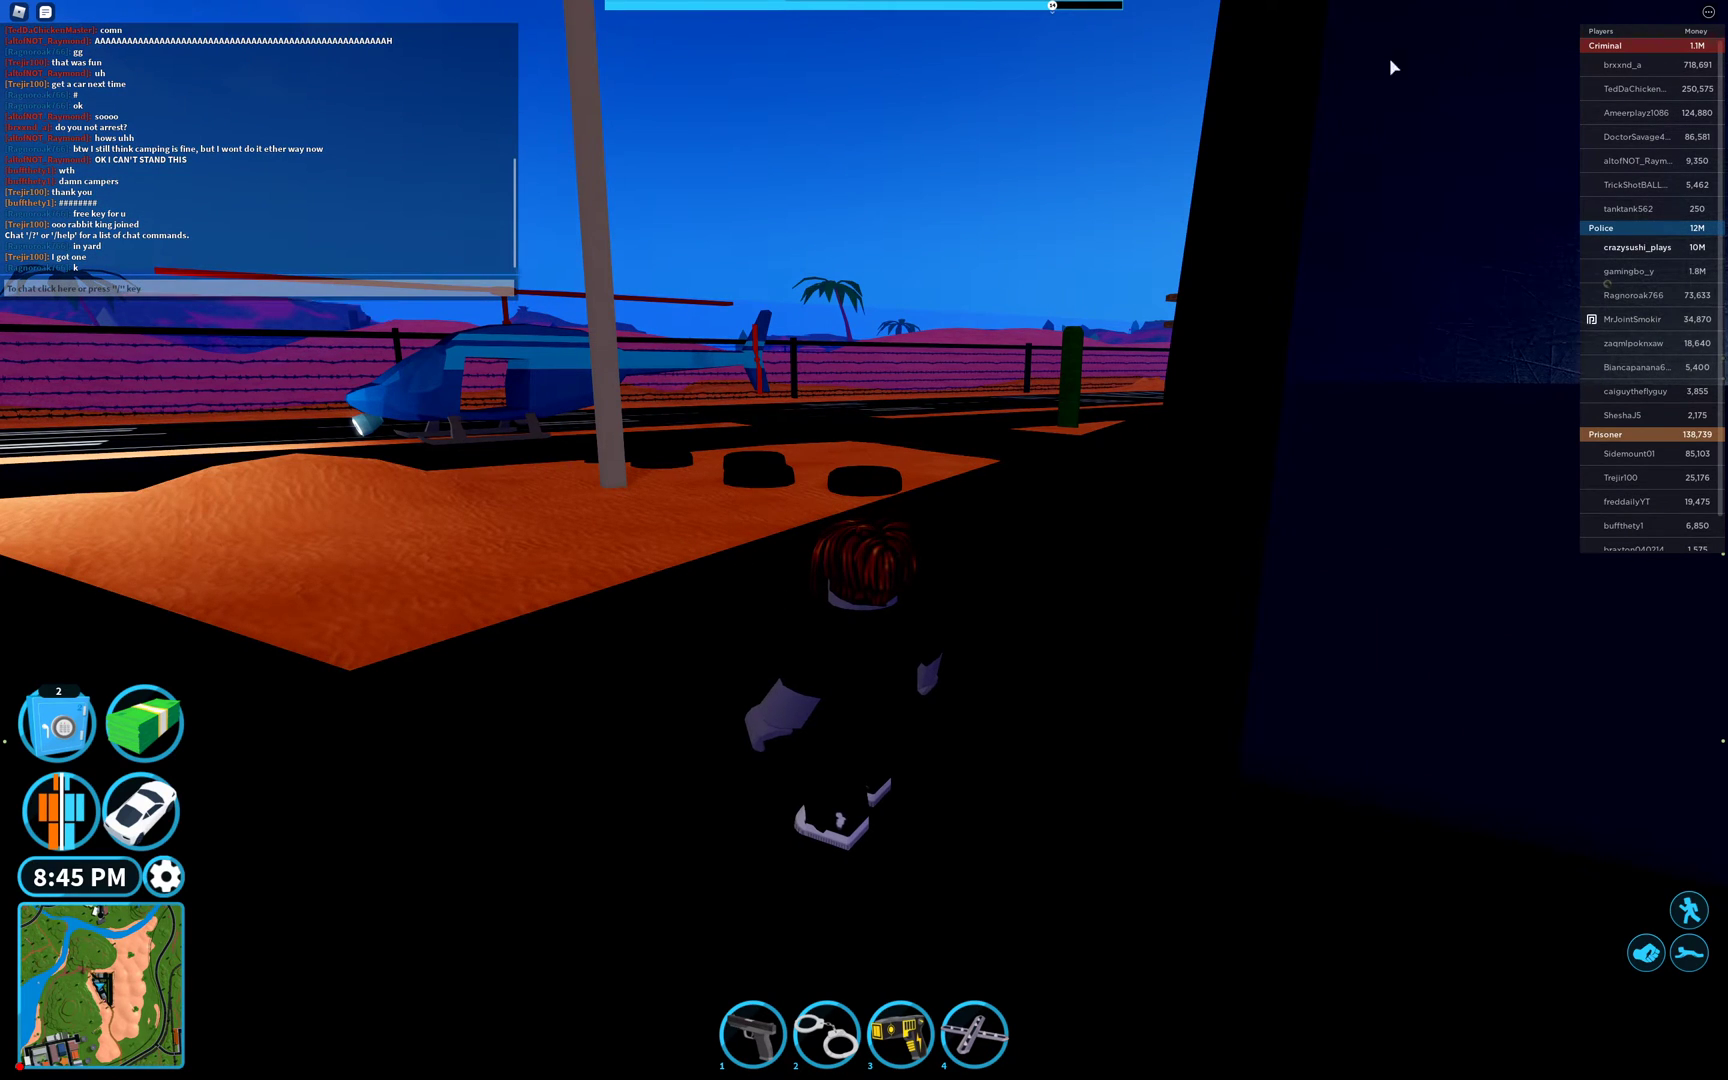
key(Escape)
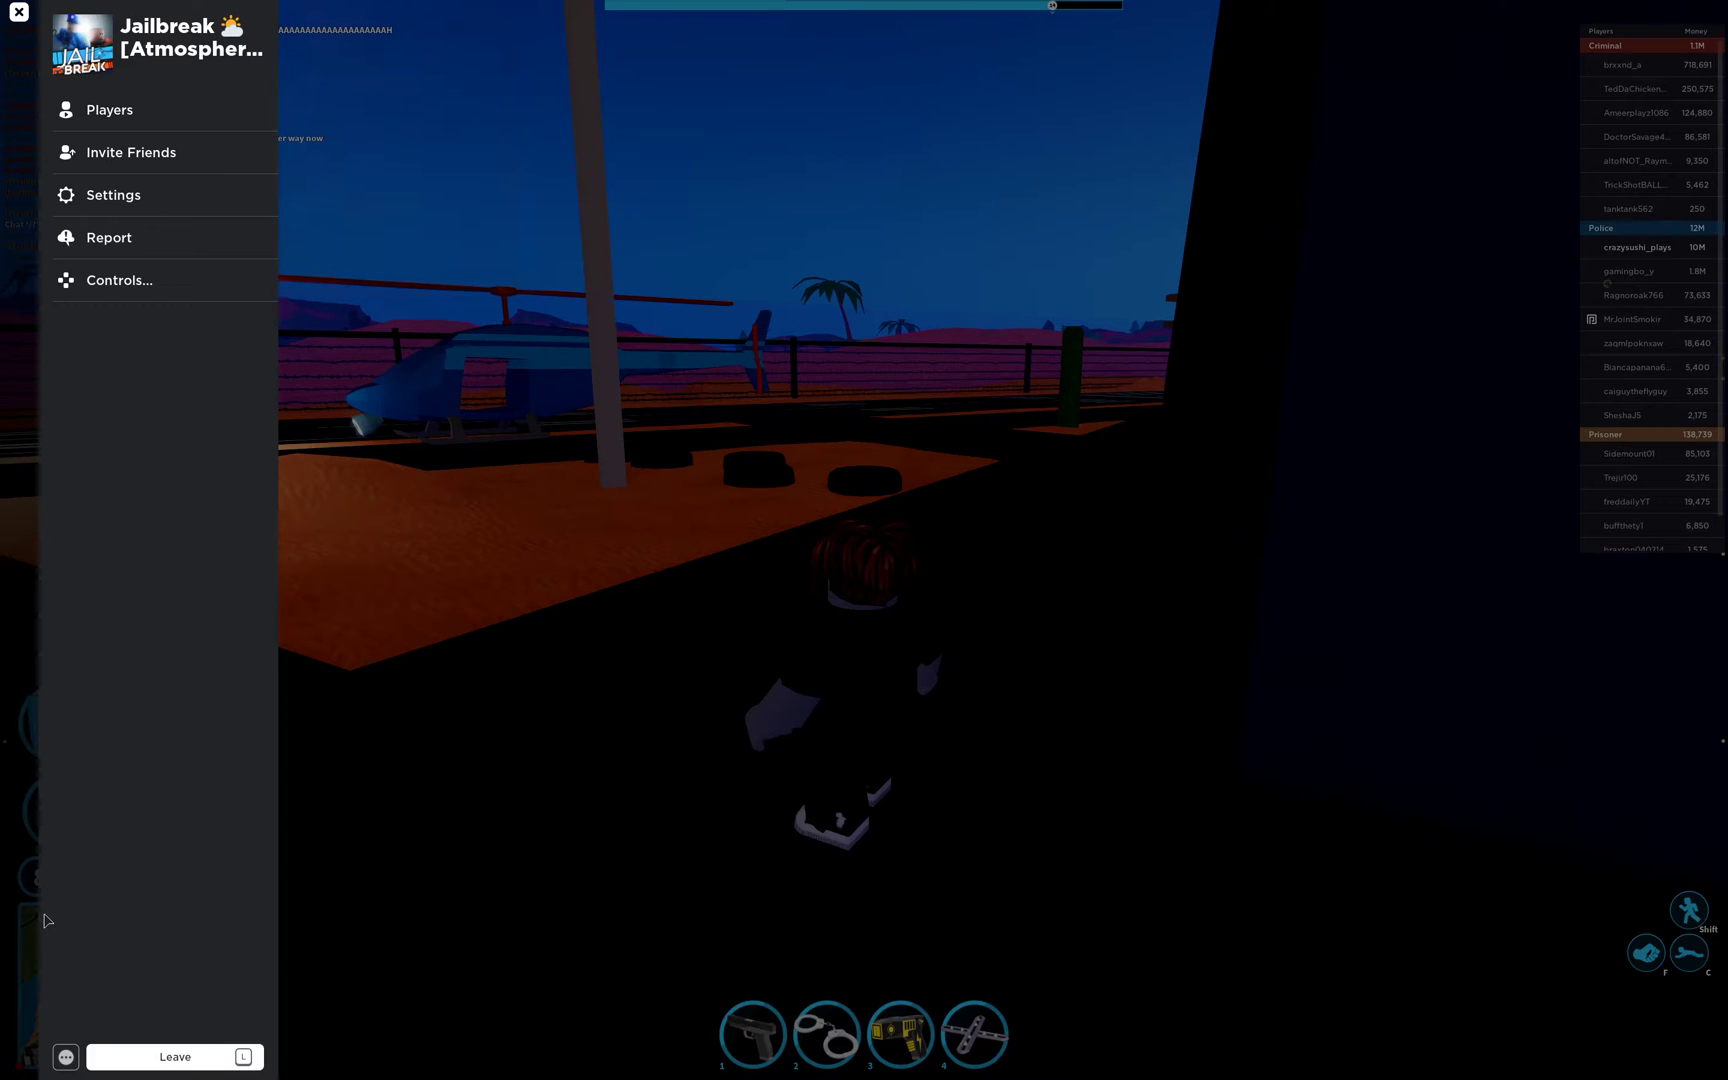
key(super)
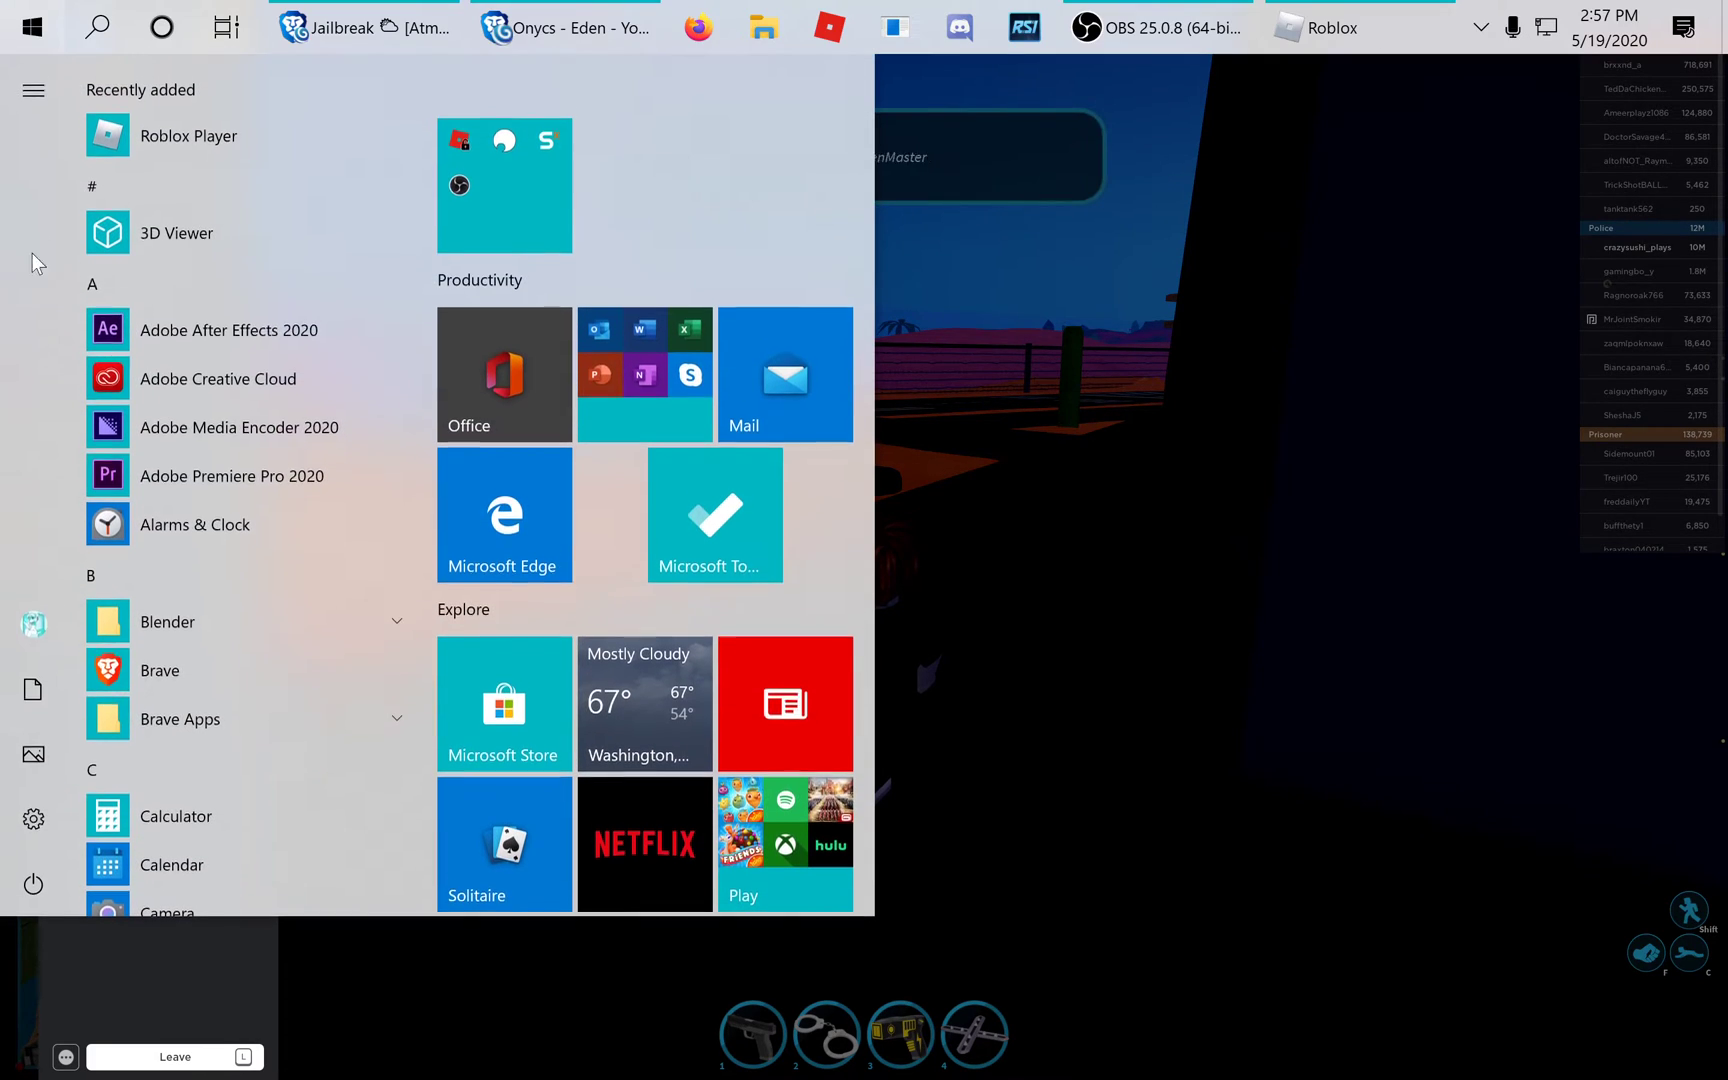
Launch Task Manager from the Start context menu and expand the Roblox Game Client entry
right_click(38, 50)
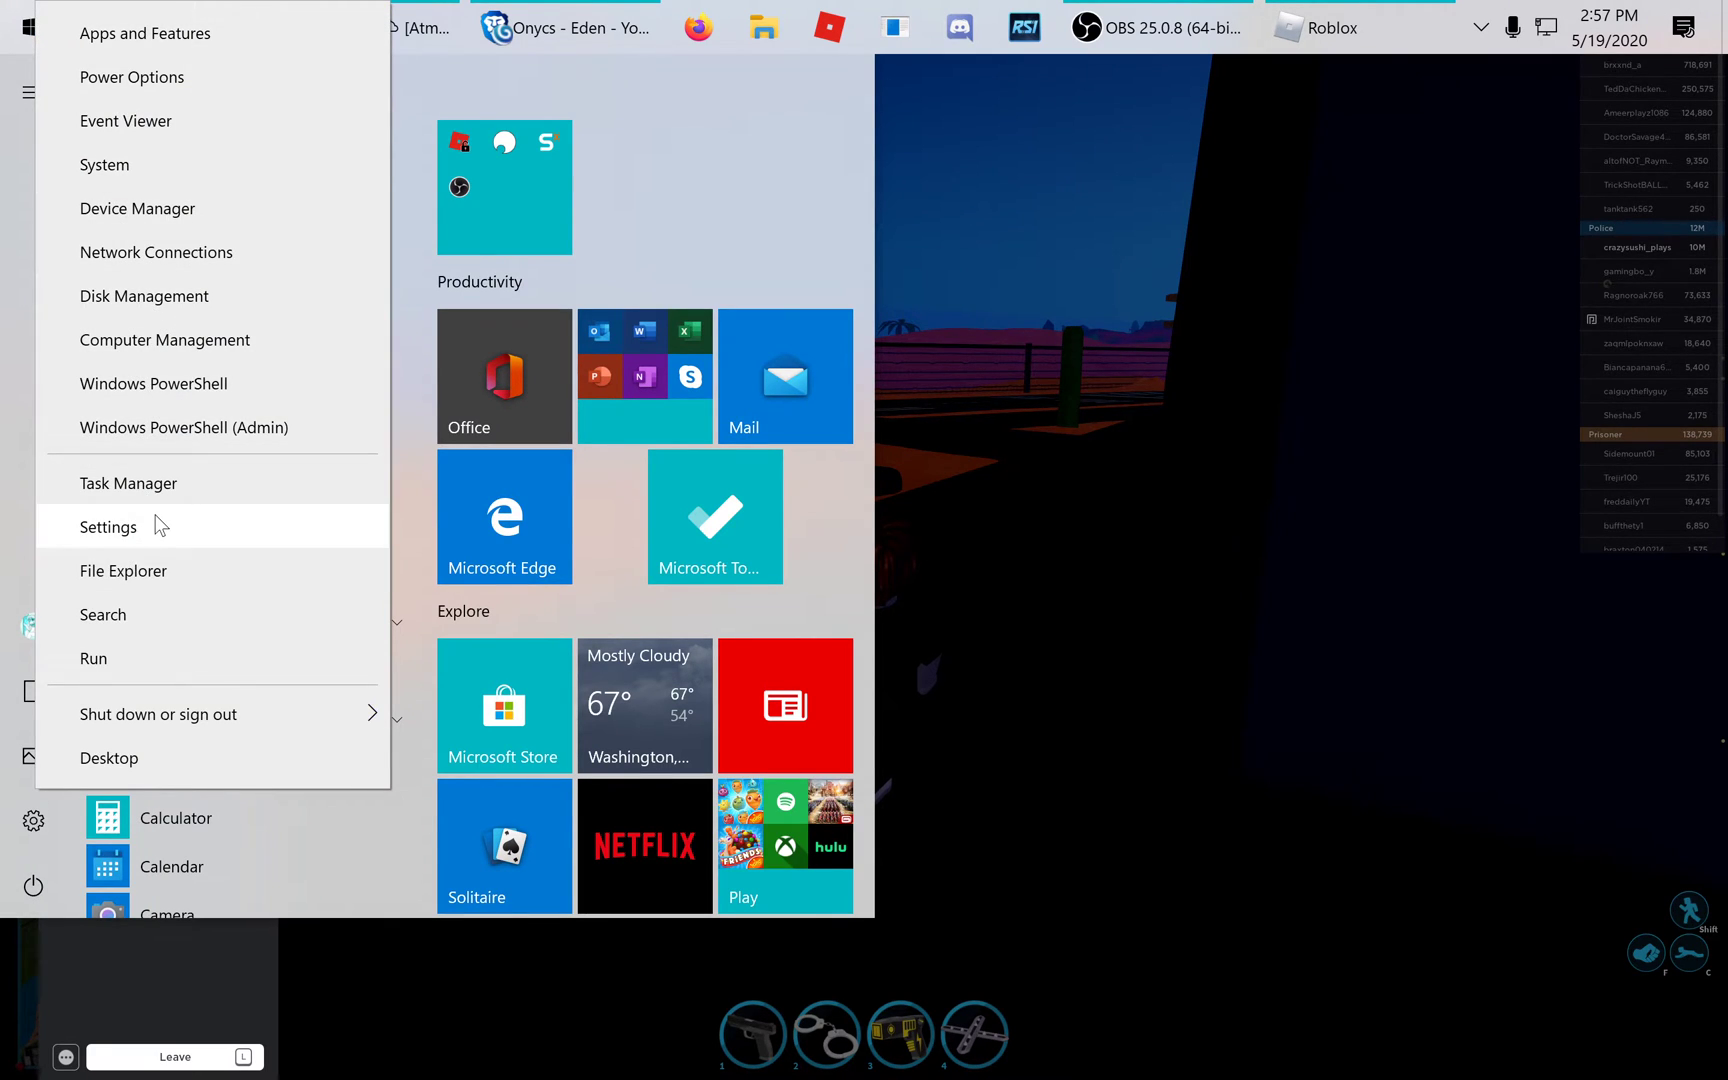
click(156, 484)
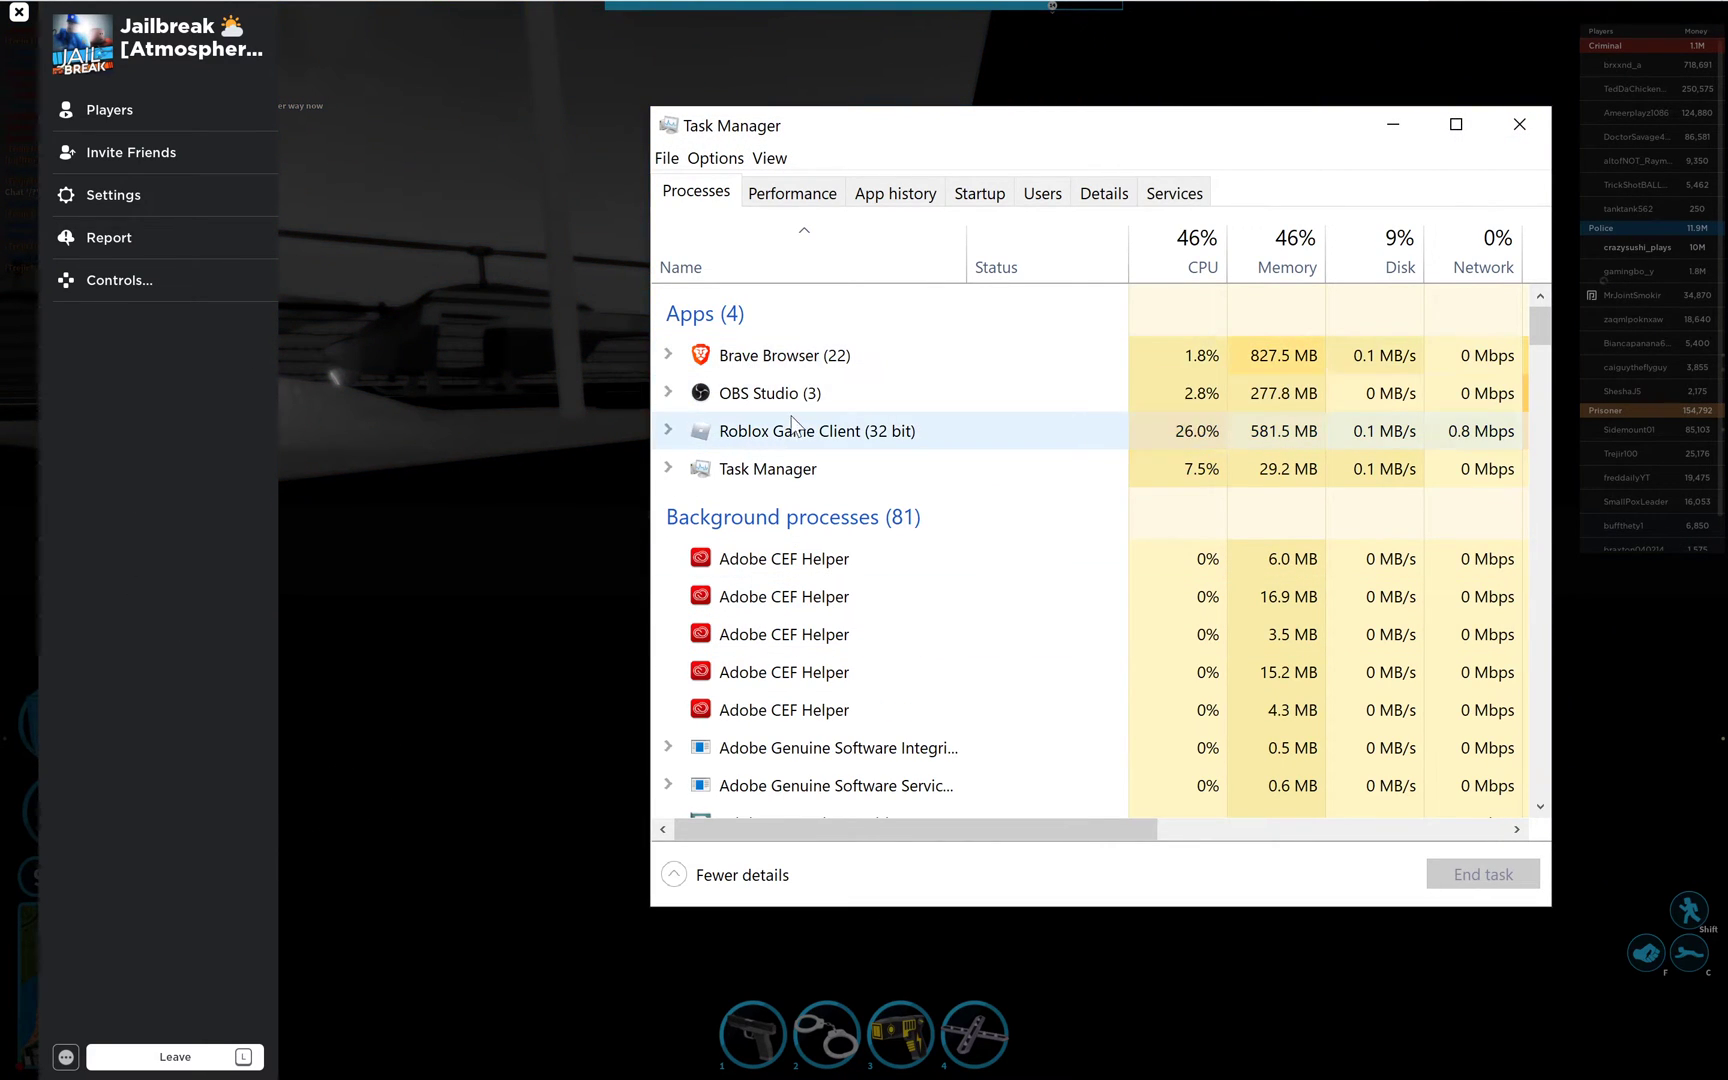
click(763, 432)
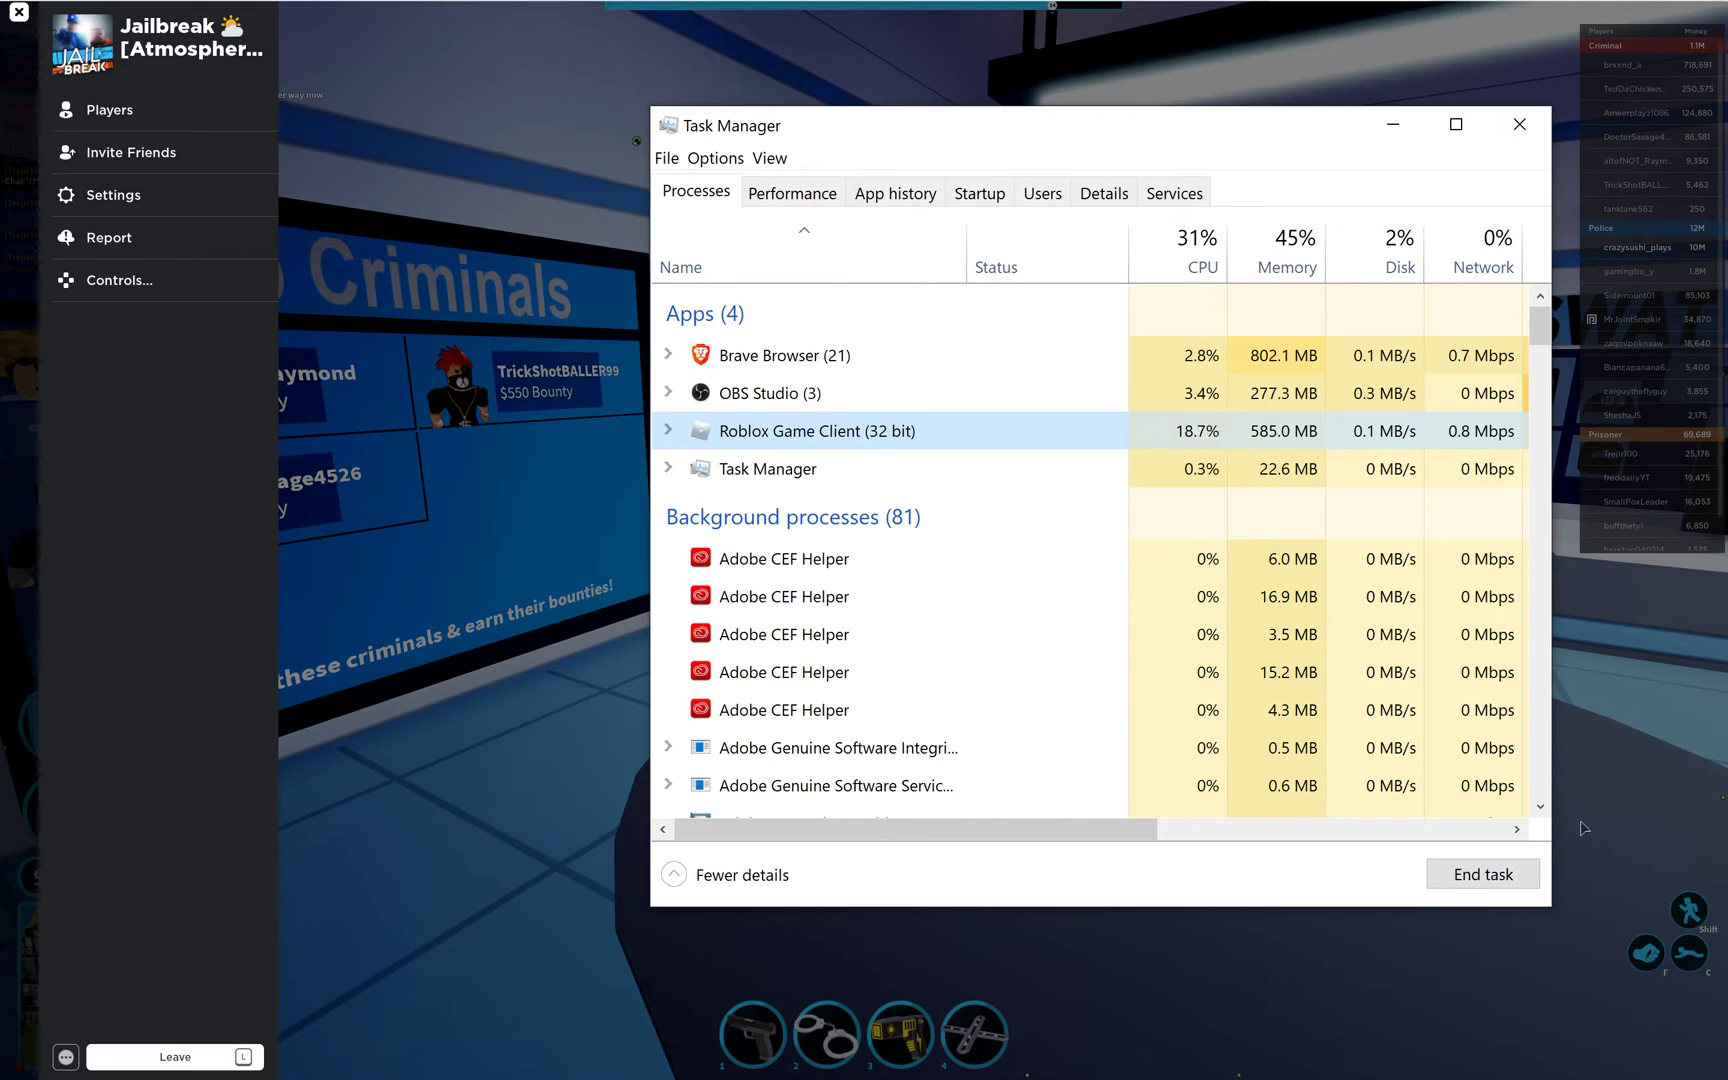
click(673, 427)
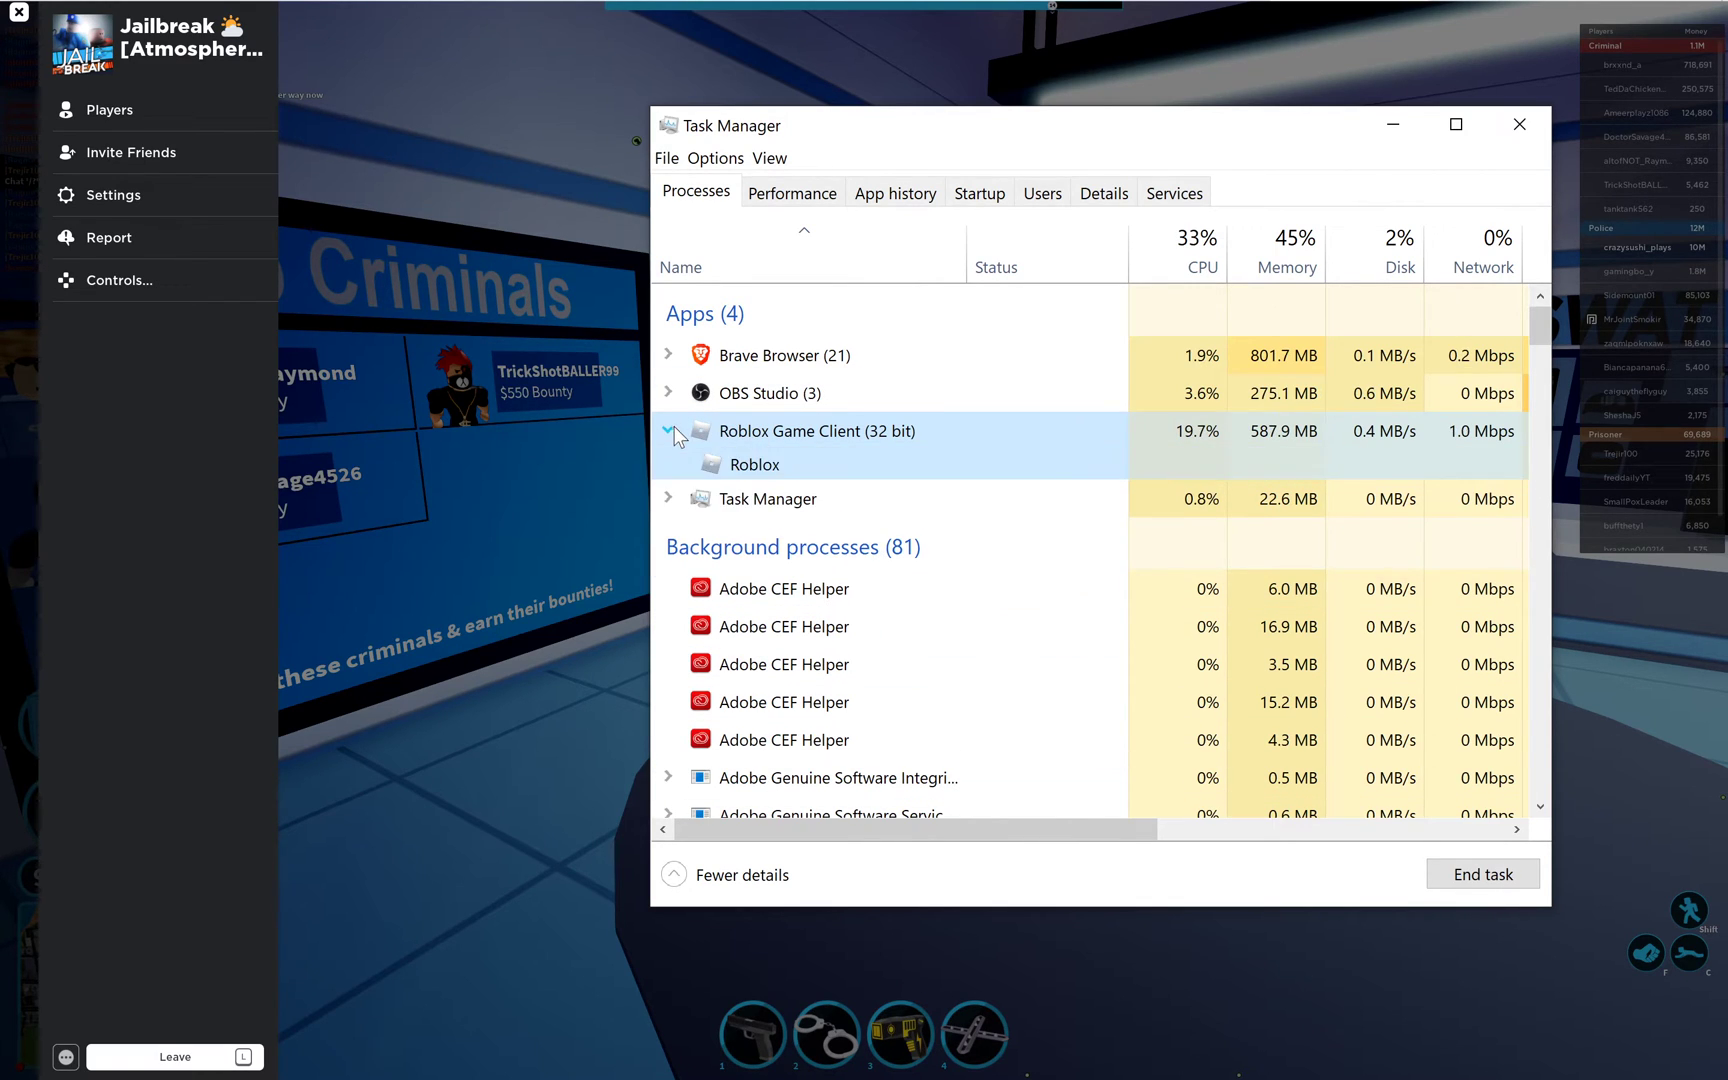
Open the Roblox executable's Properties and its Compatibility high DPI settings
right_click(754, 428)
click(819, 636)
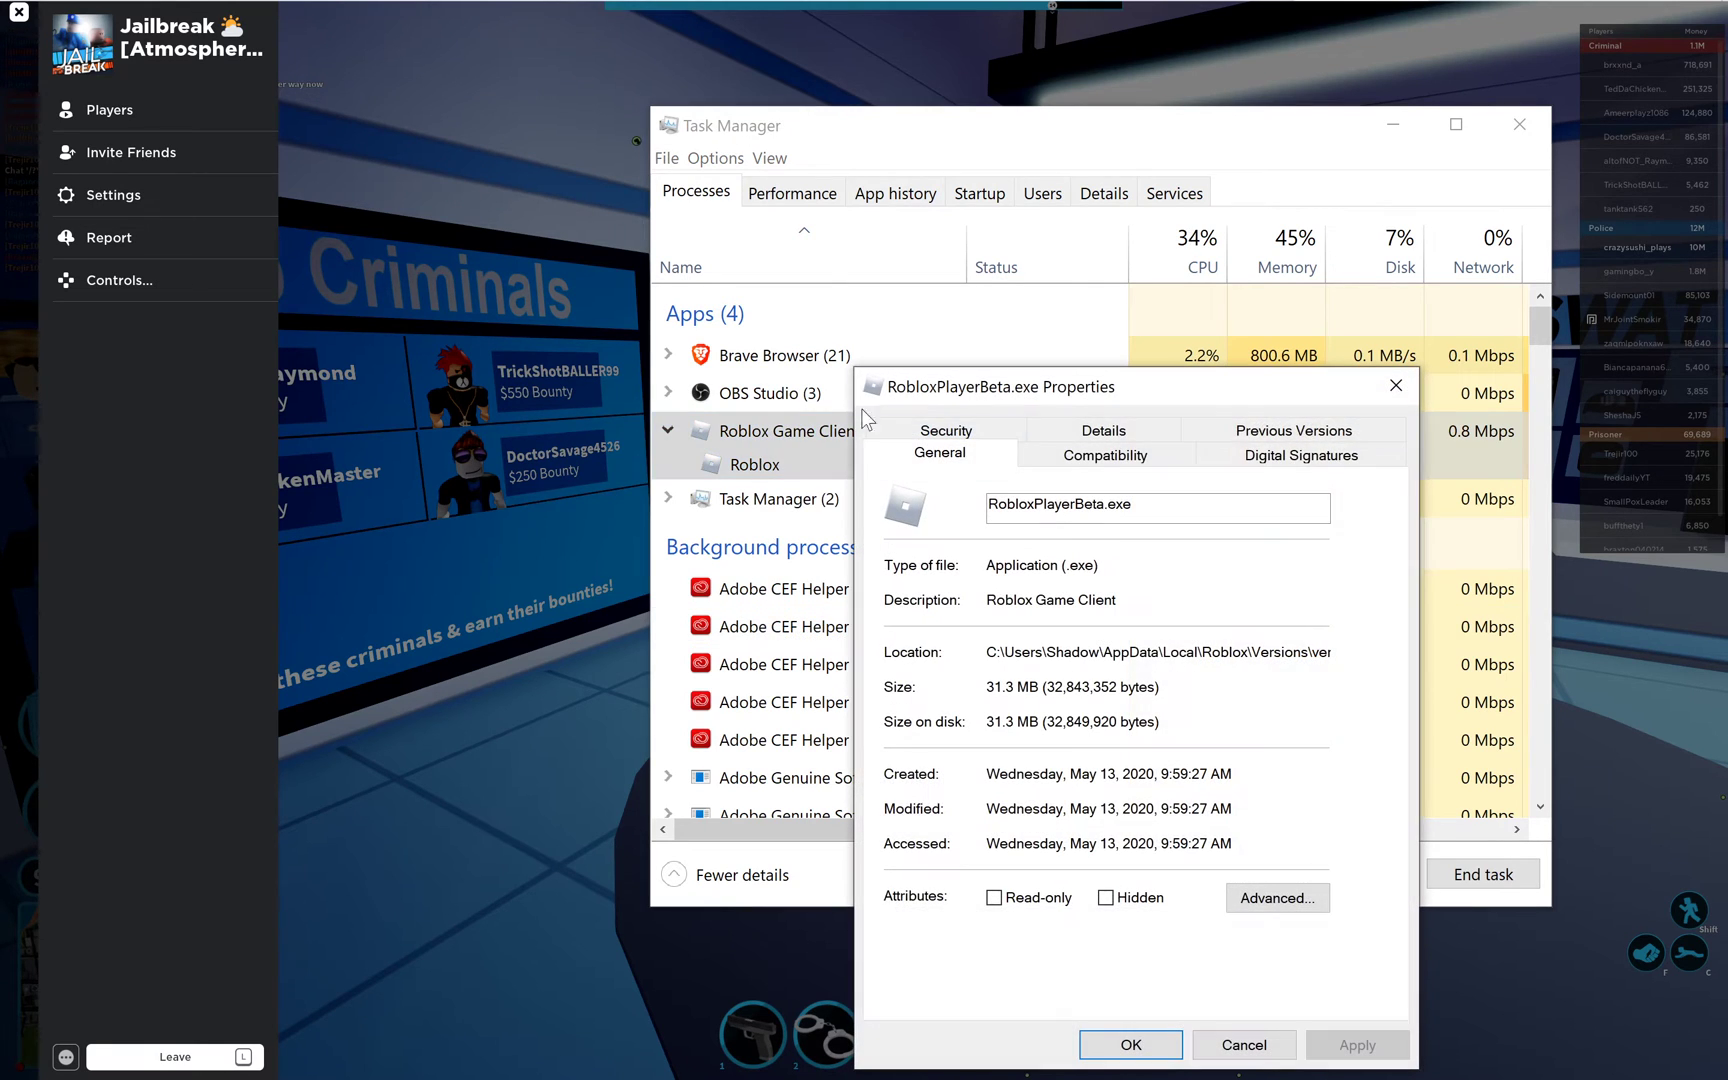
click(1097, 430)
click(1062, 432)
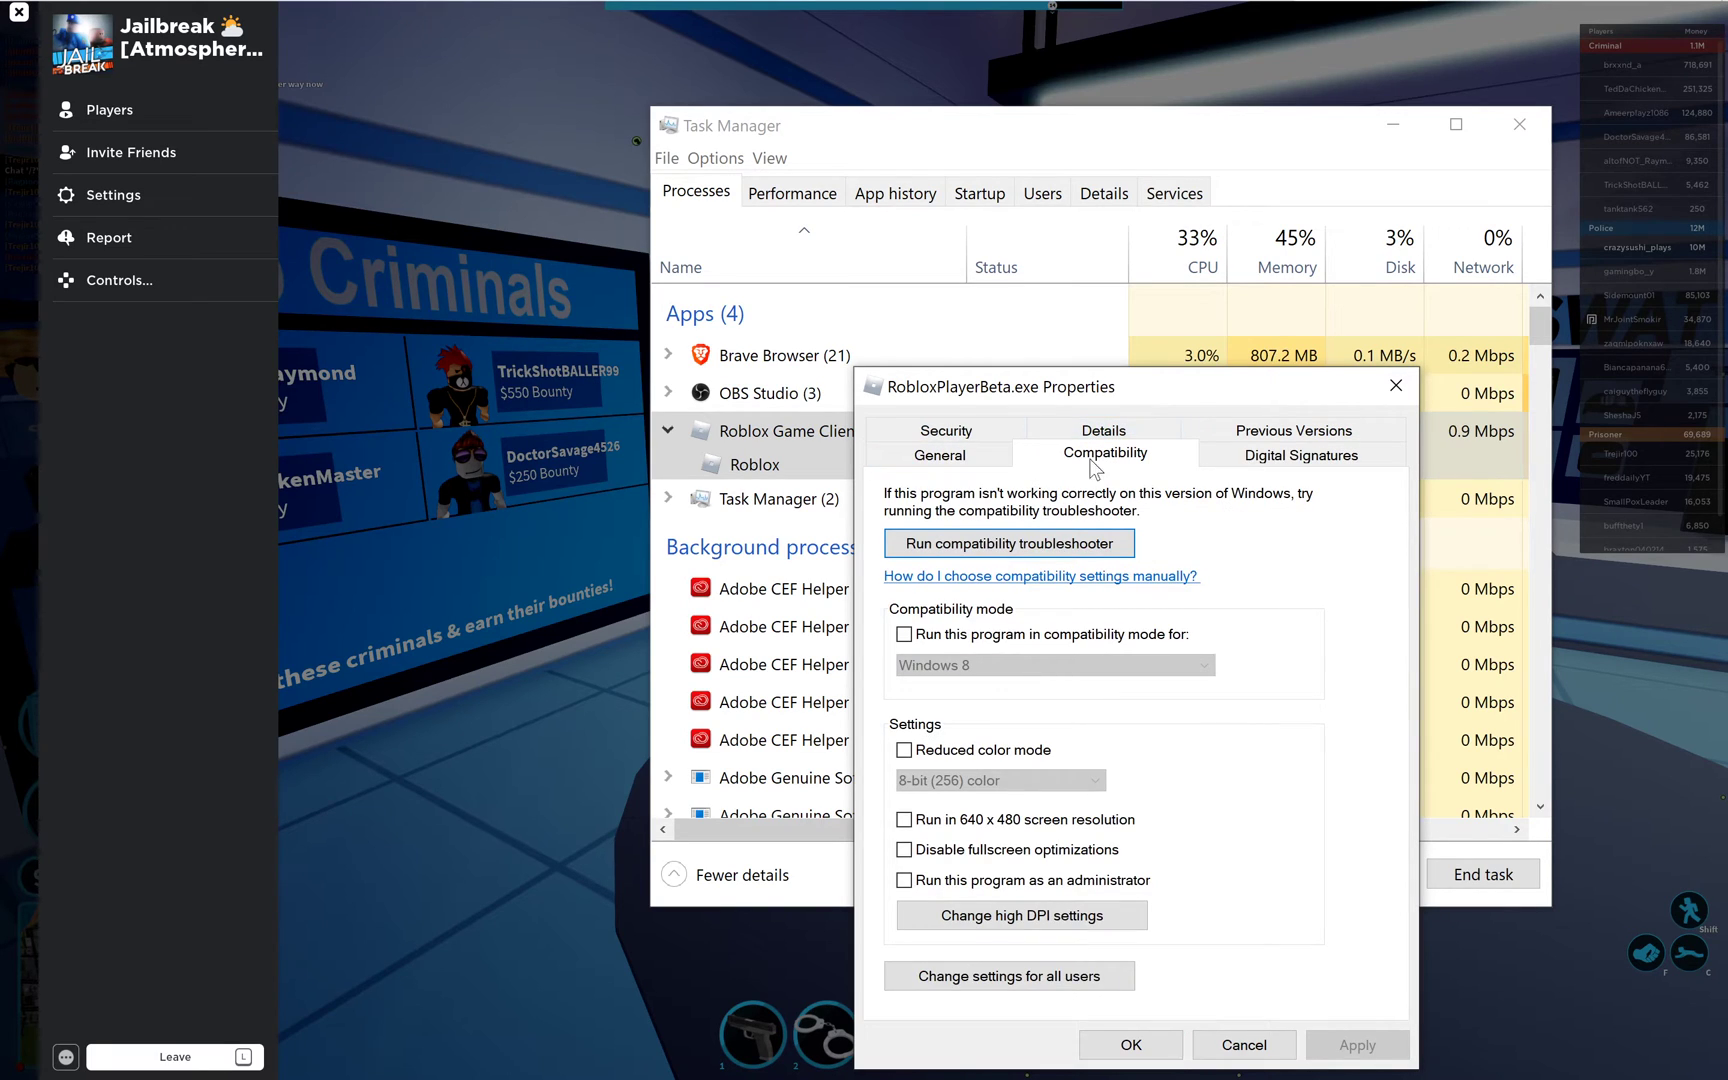
click(950, 926)
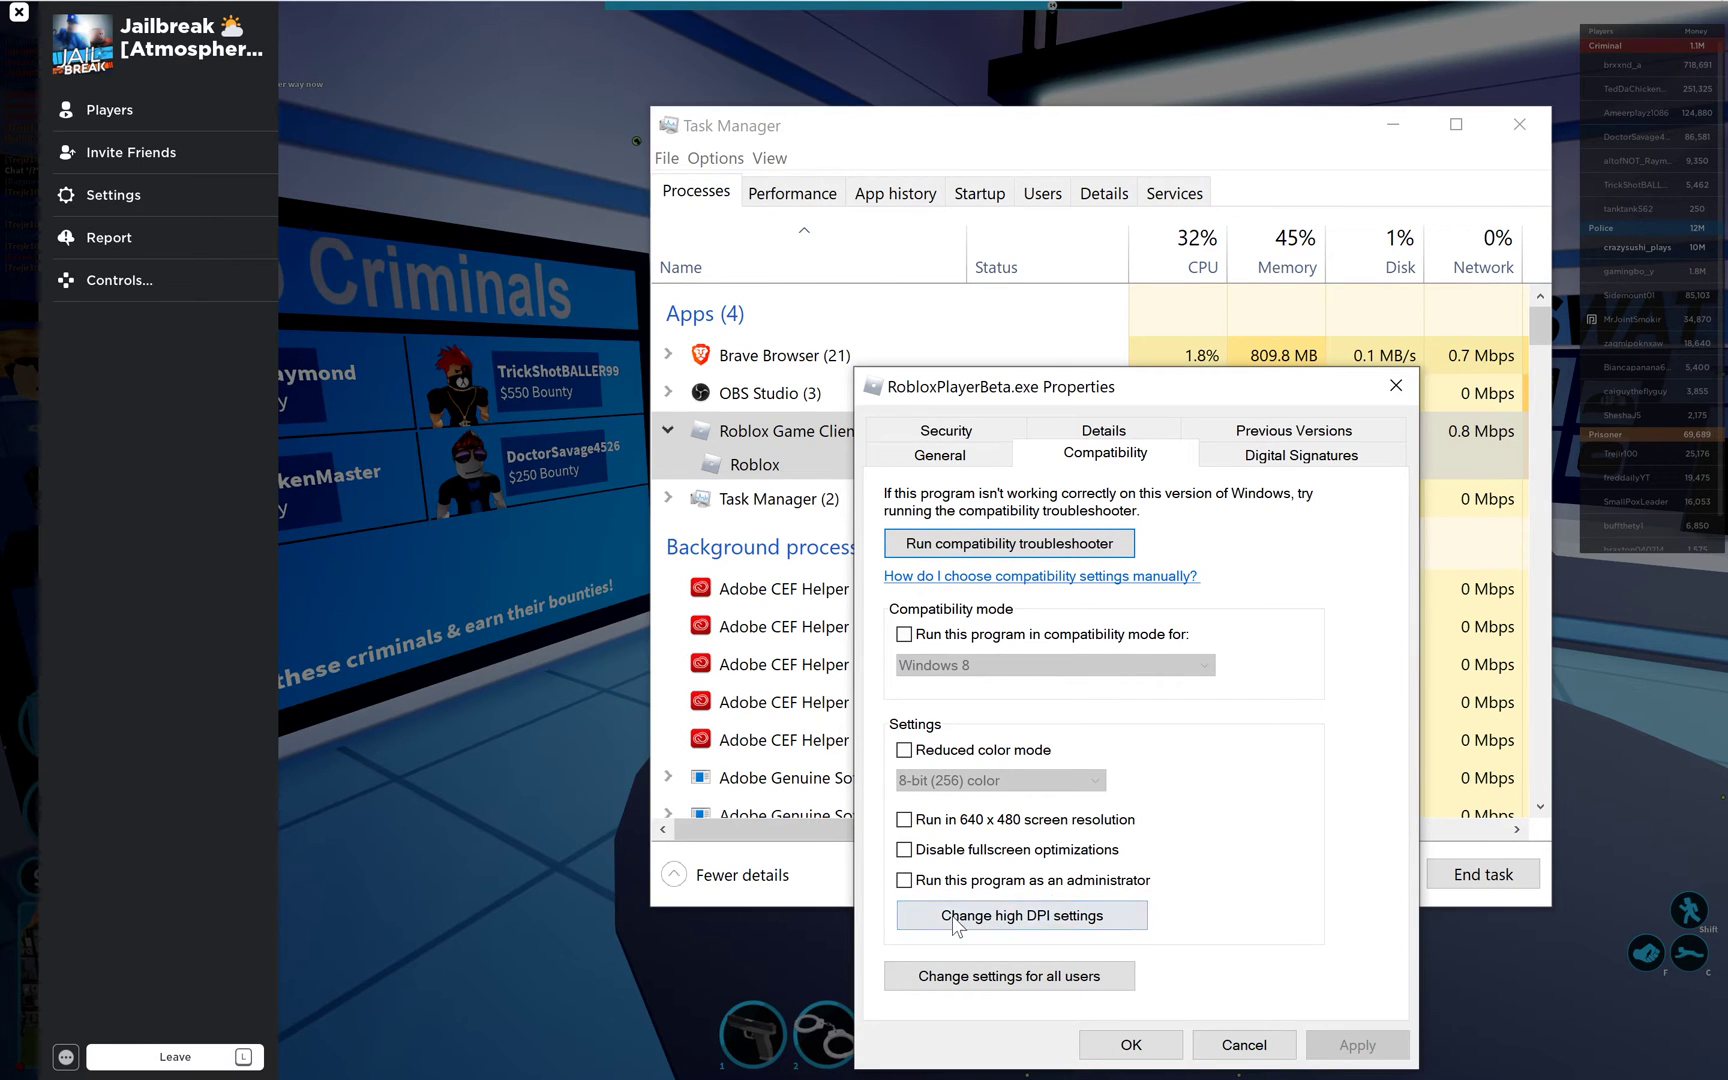
click(1043, 922)
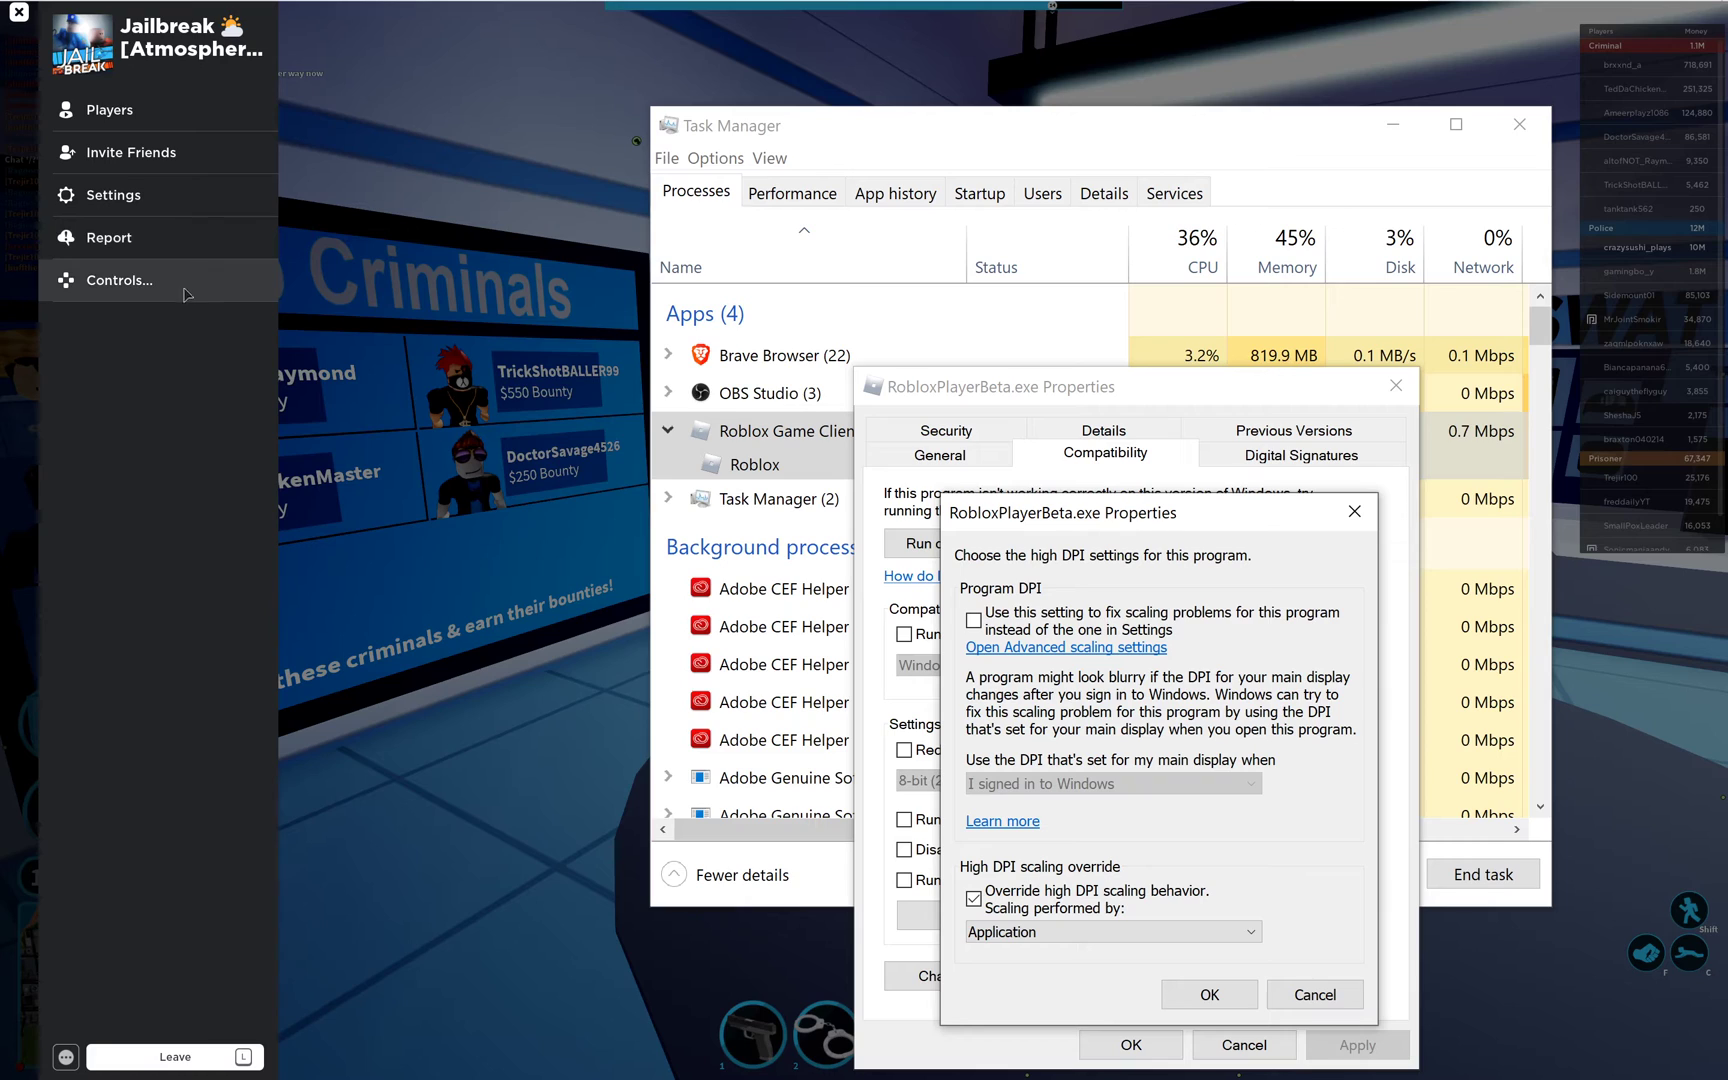
Turn off the high DPI scaling override, apply it, and end Roblox Game Client
click(1023, 913)
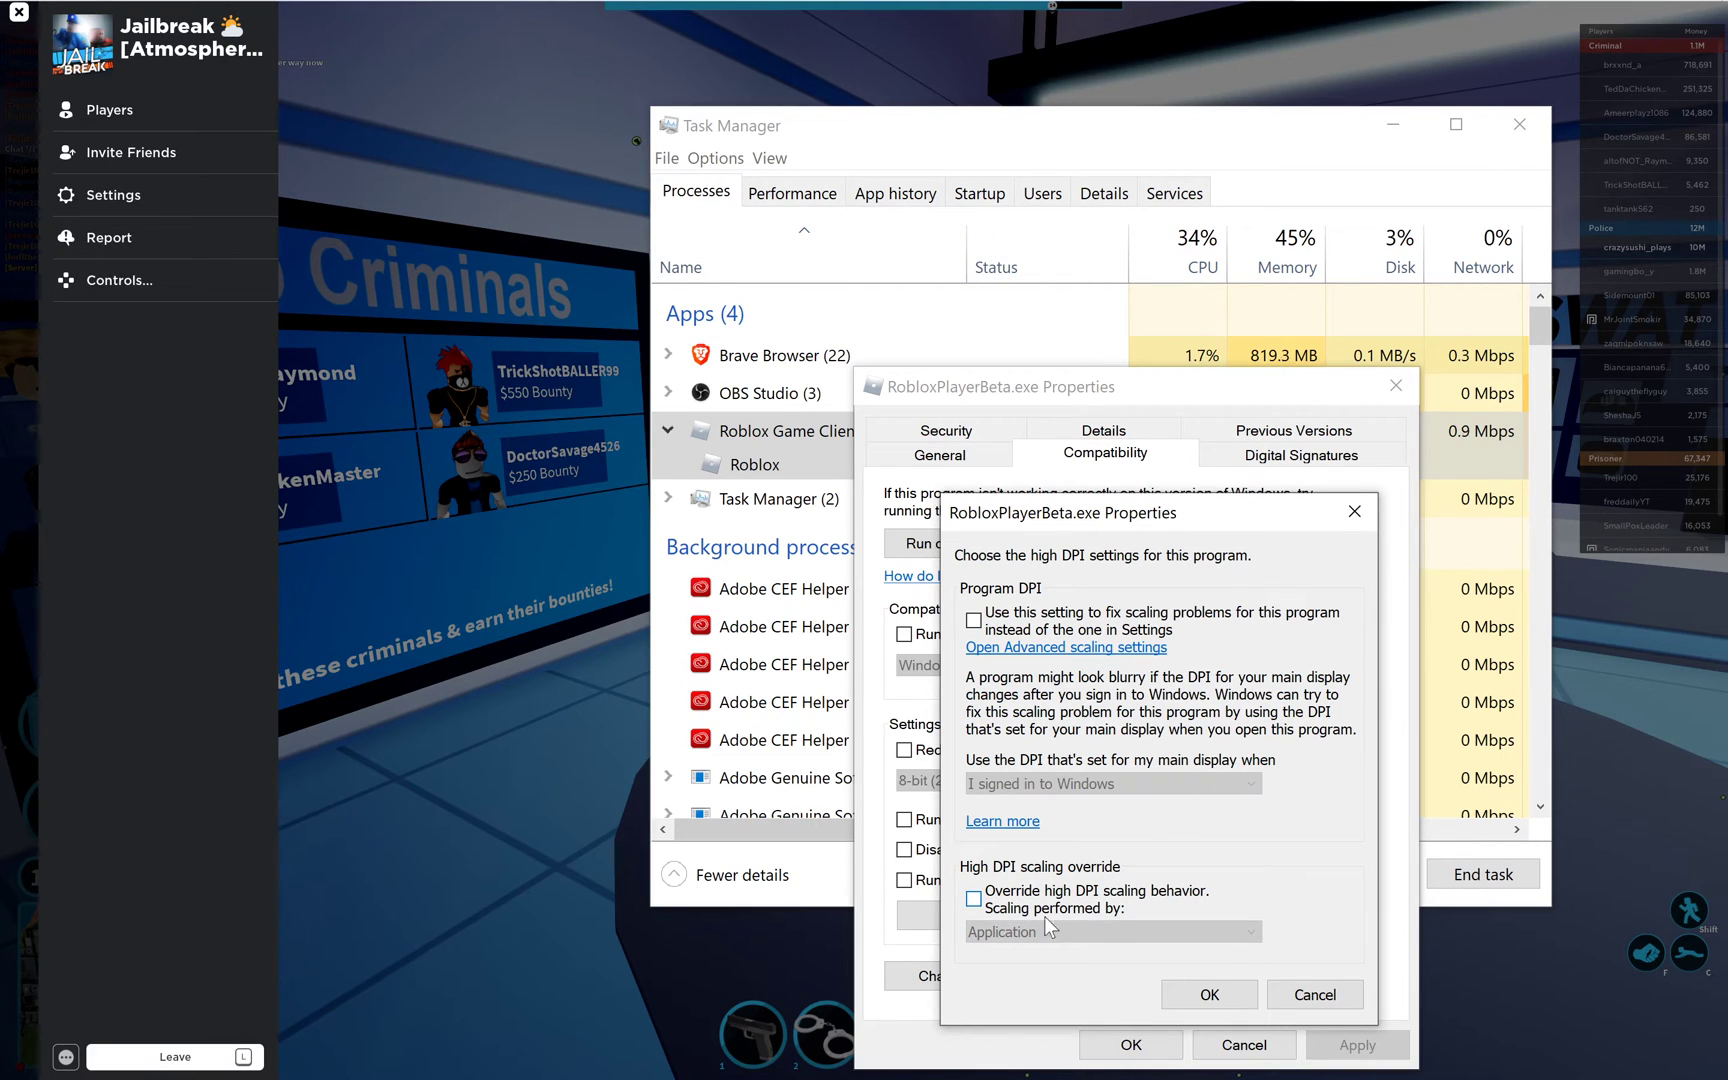
click(1194, 1000)
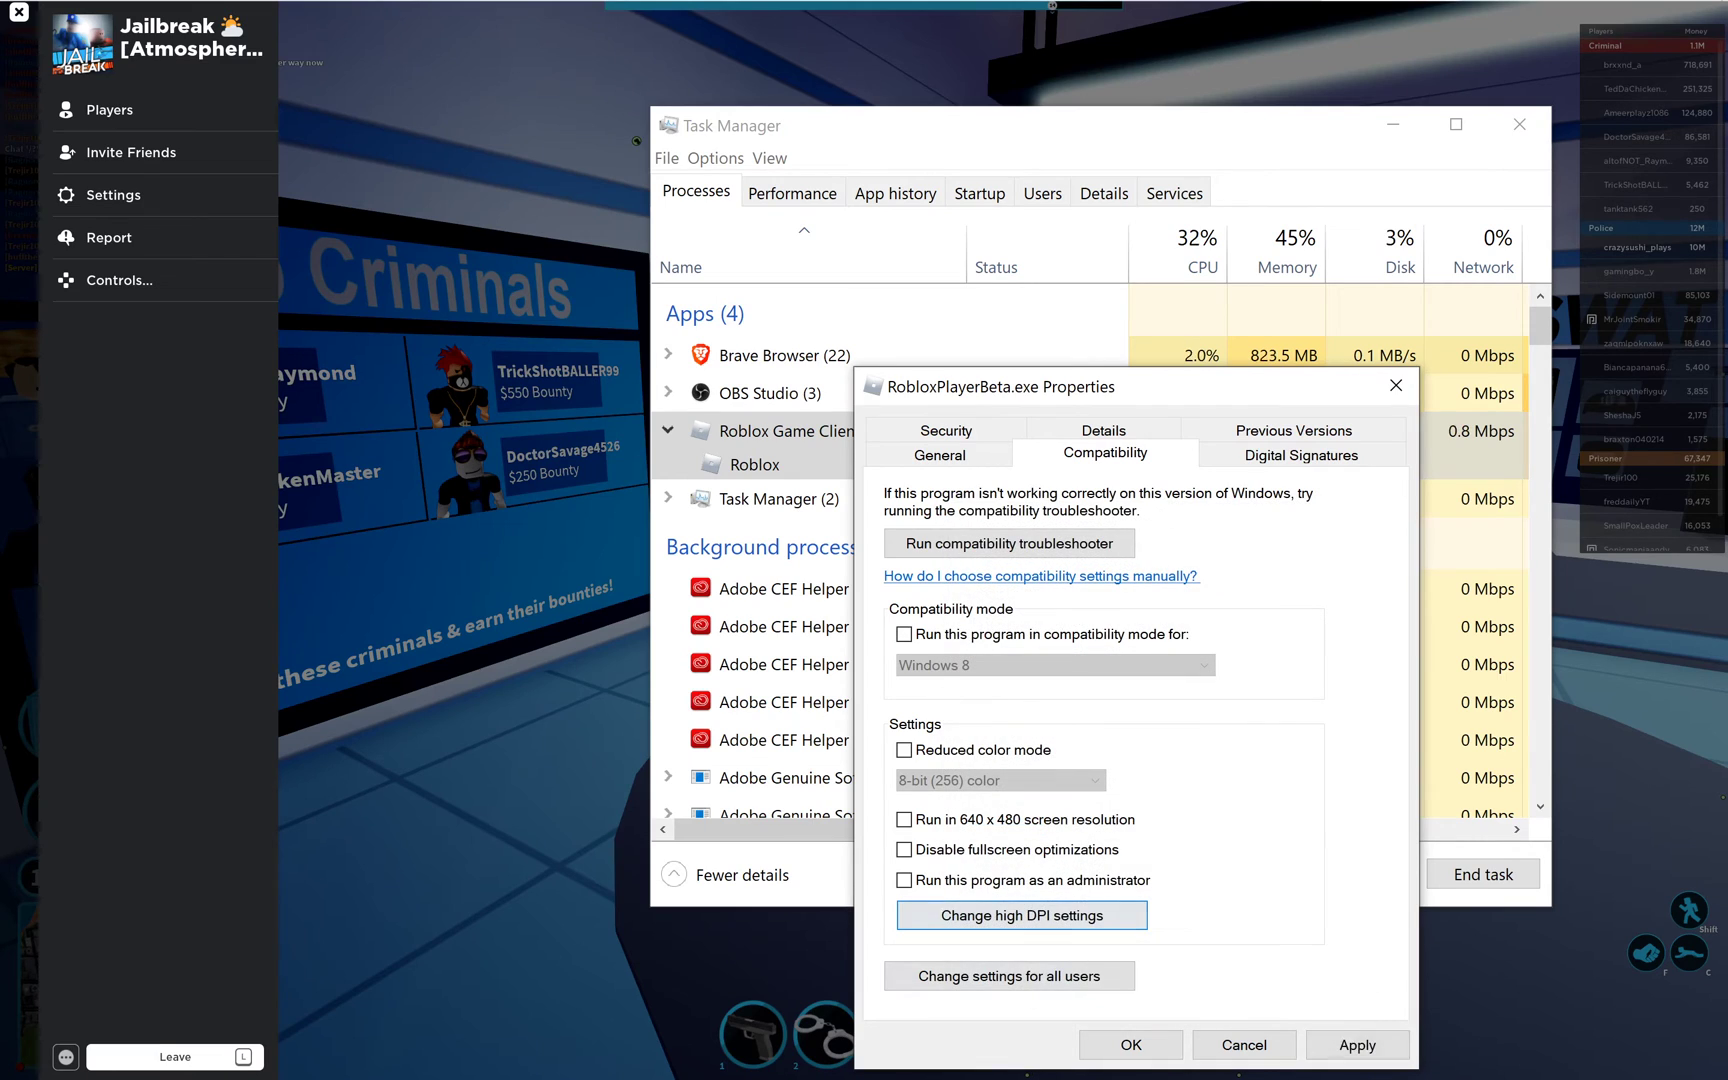
click(1350, 1045)
click(1131, 1046)
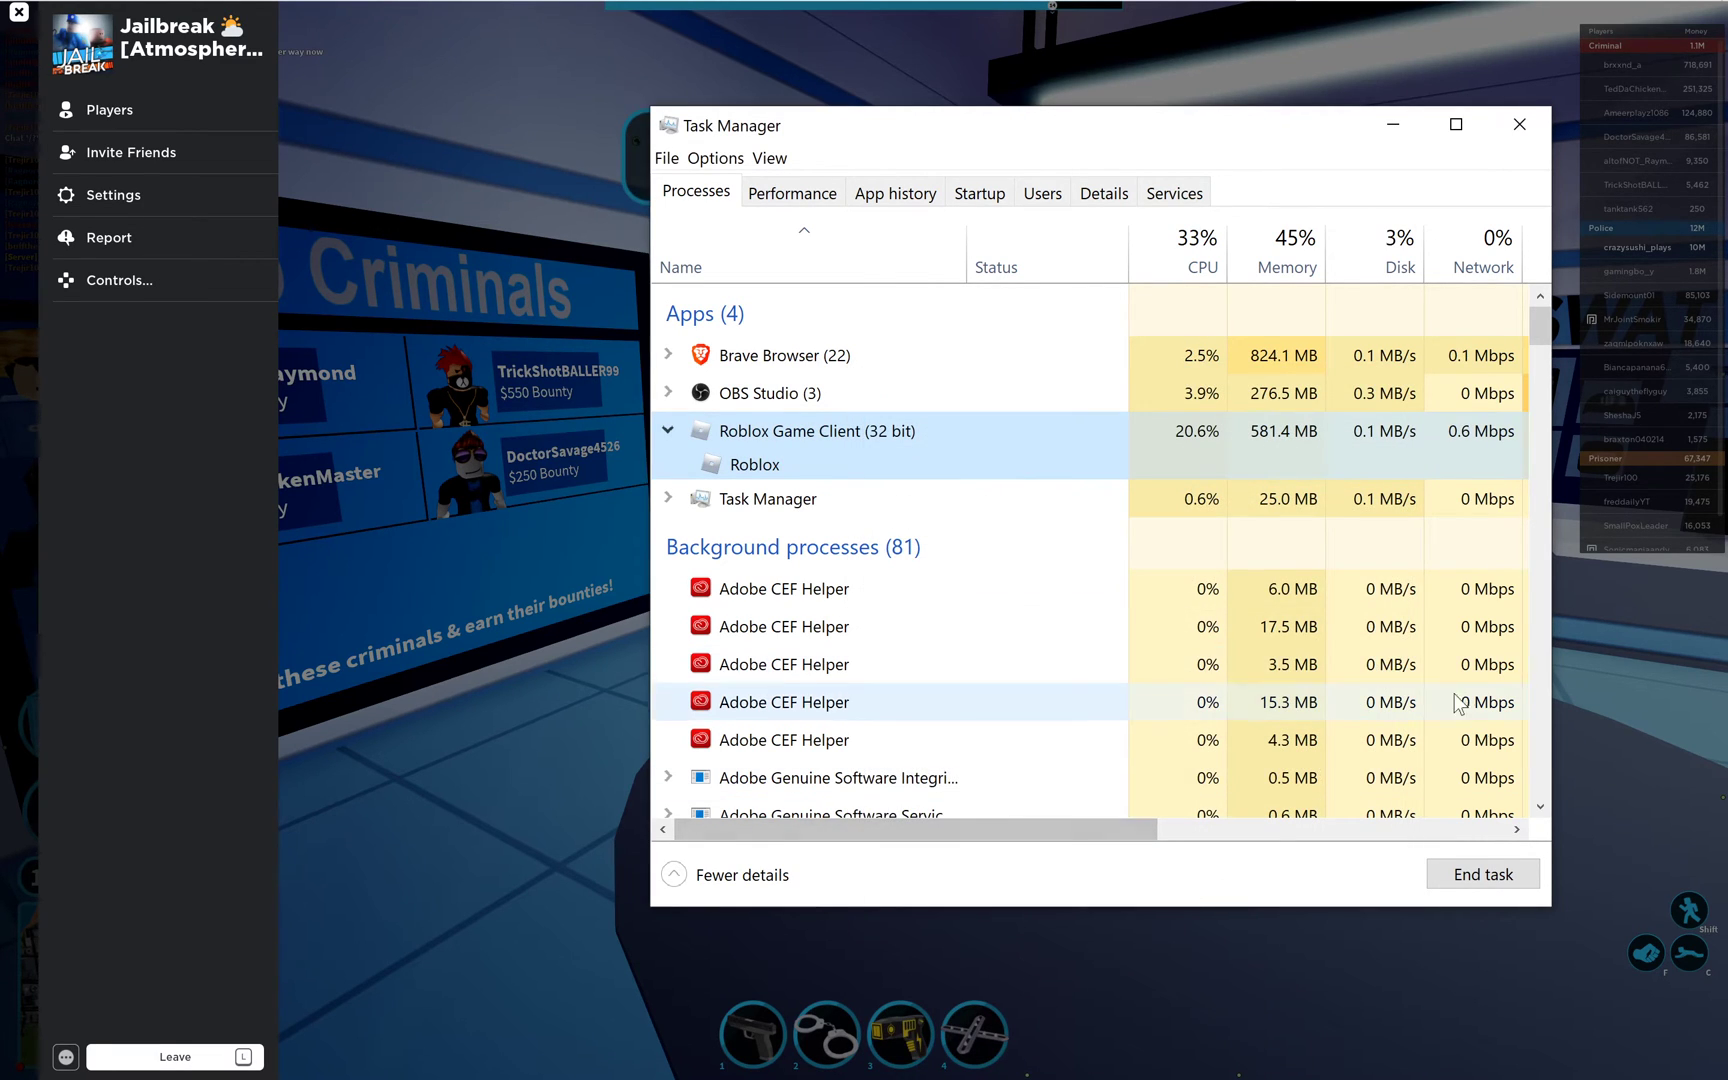
click(1482, 873)
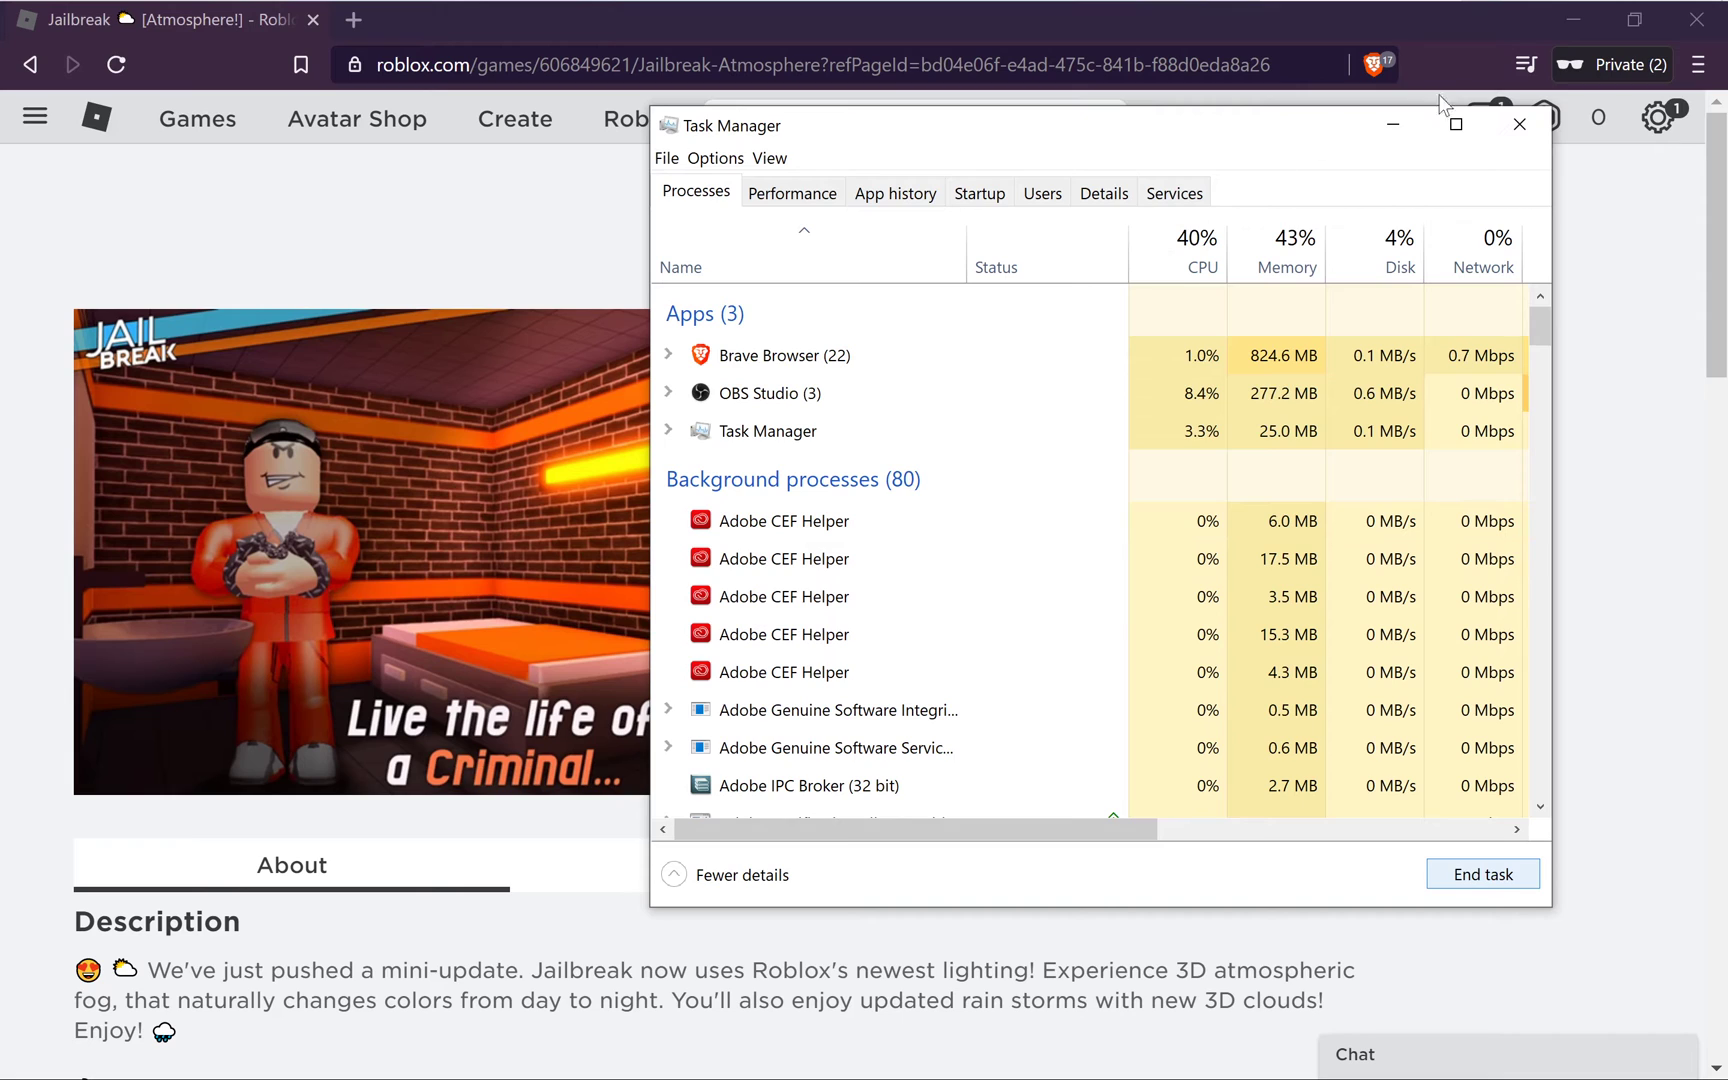
Close Task Manager and launch Jailbreak from its web page via Open Roblox
click(1519, 125)
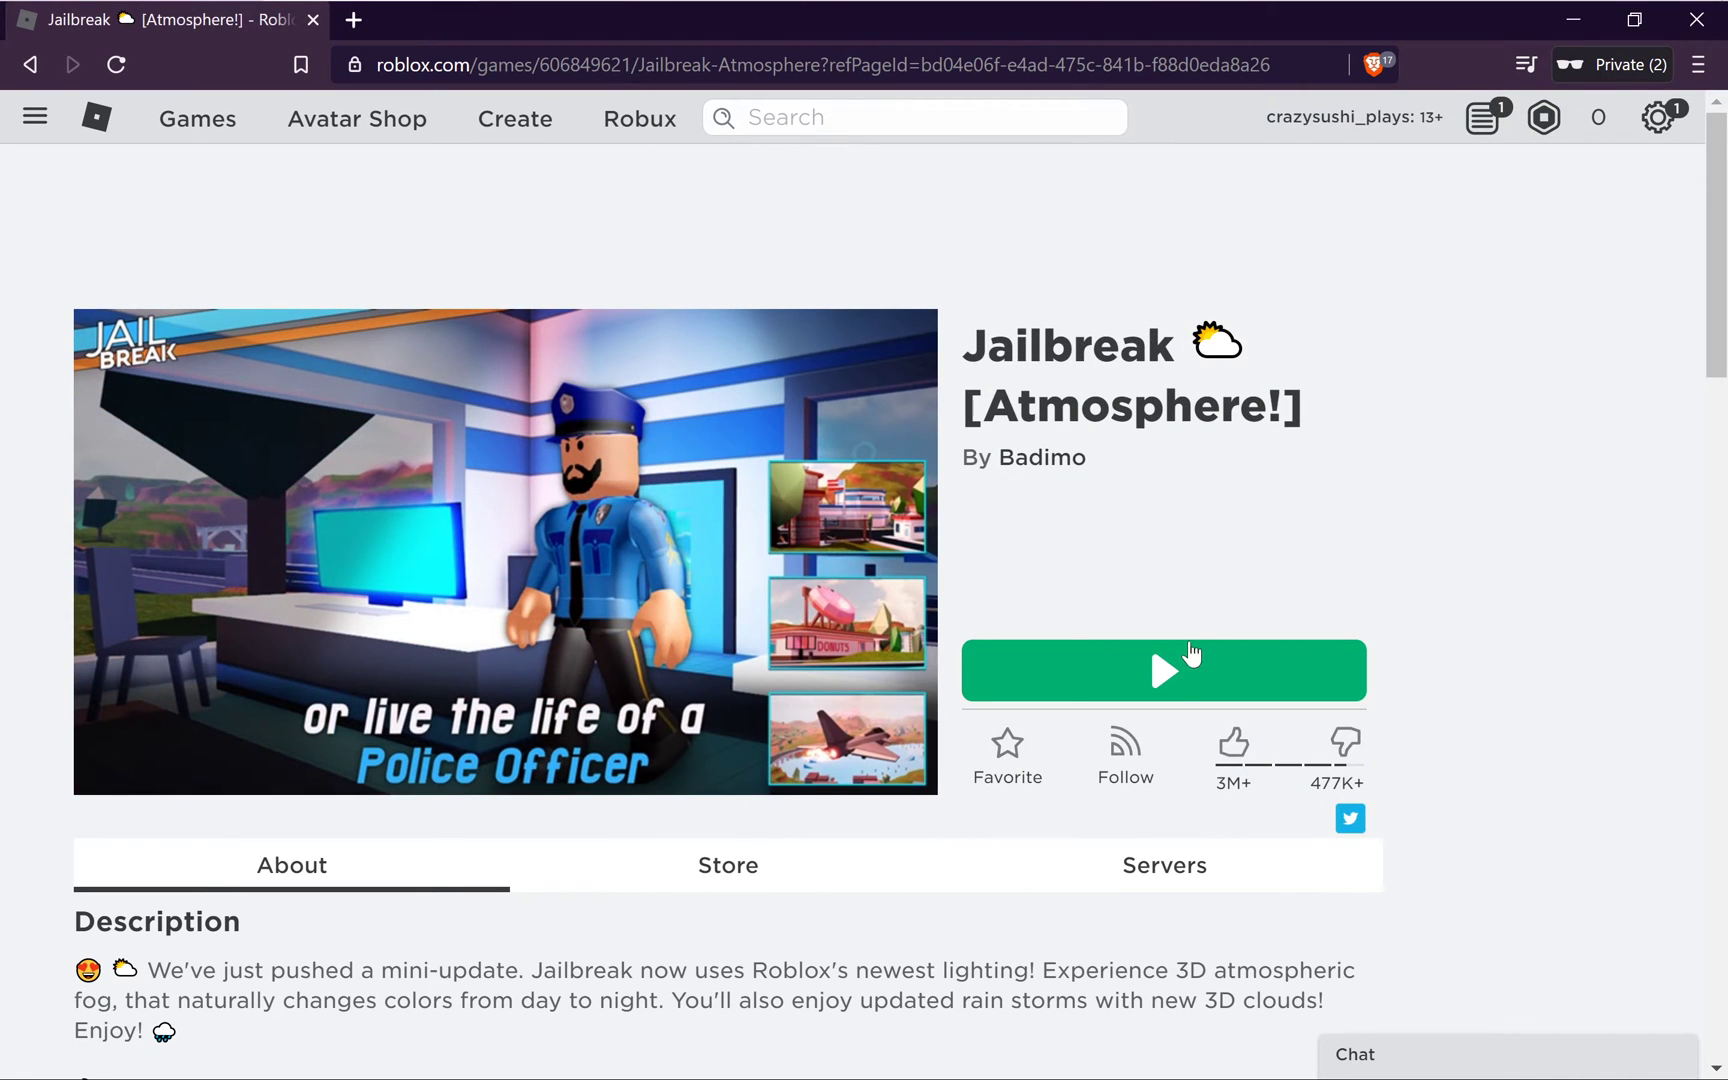
click(1190, 656)
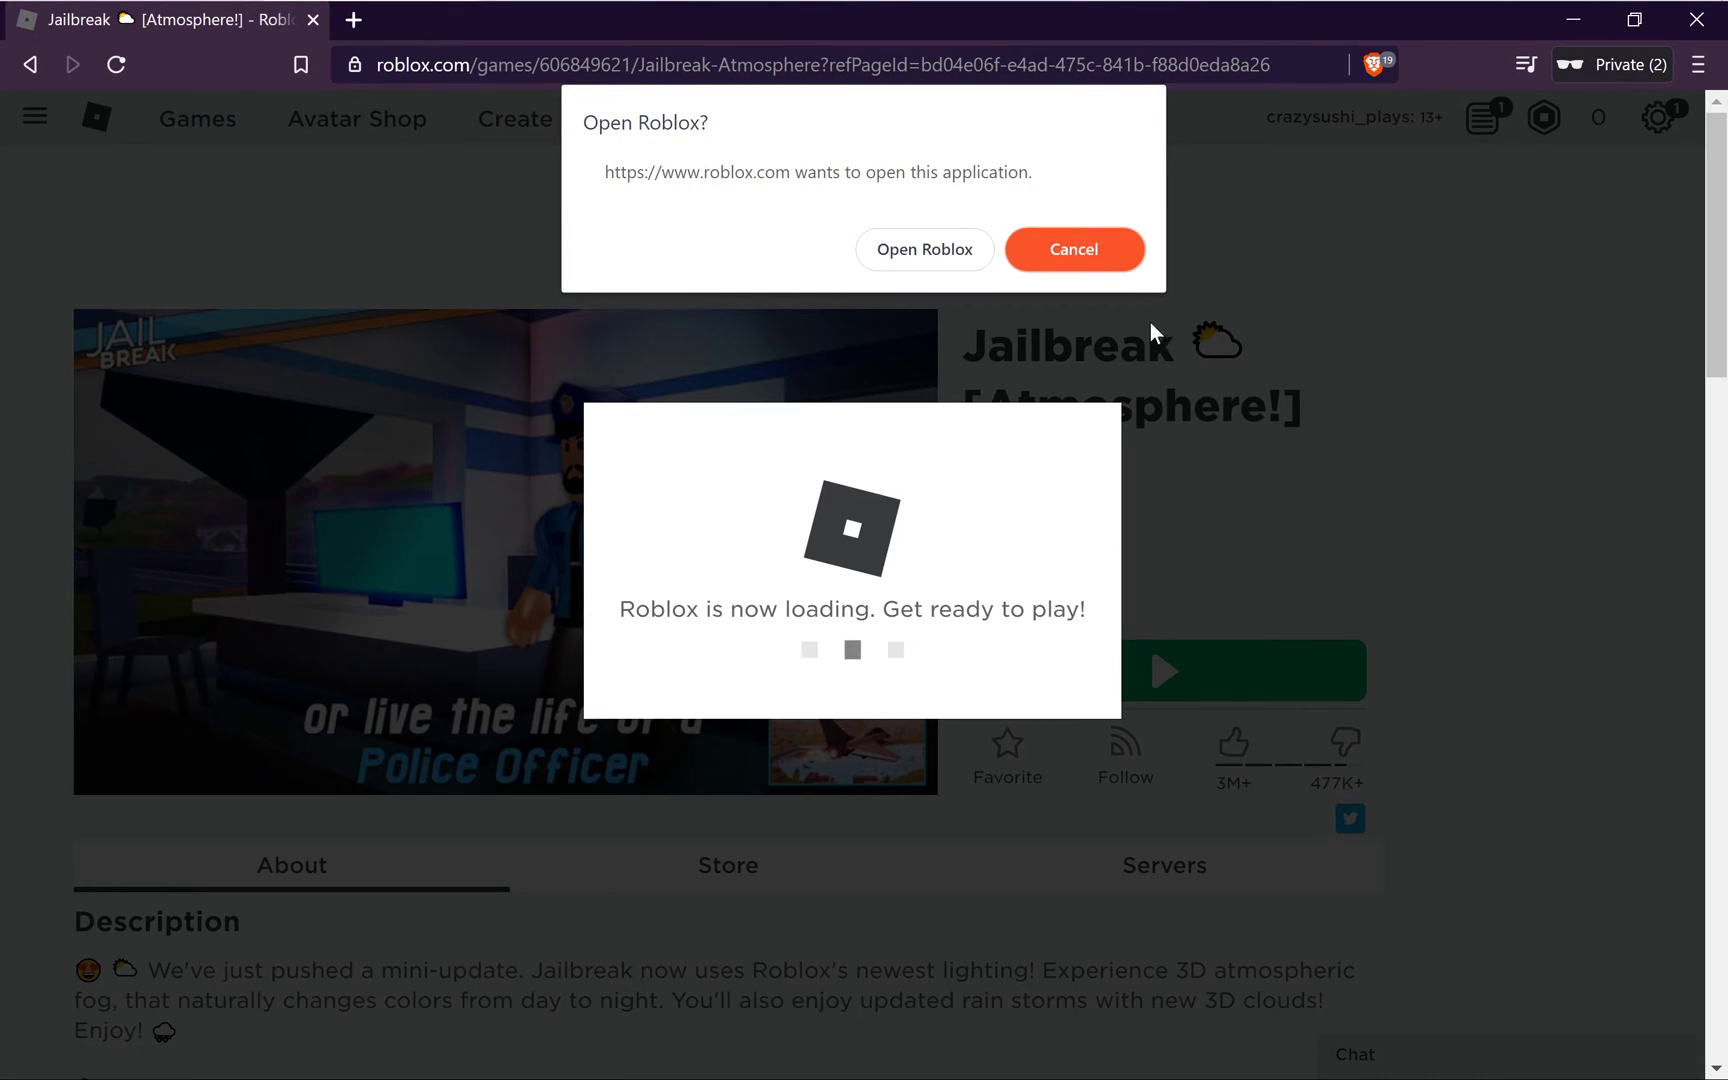
click(925, 249)
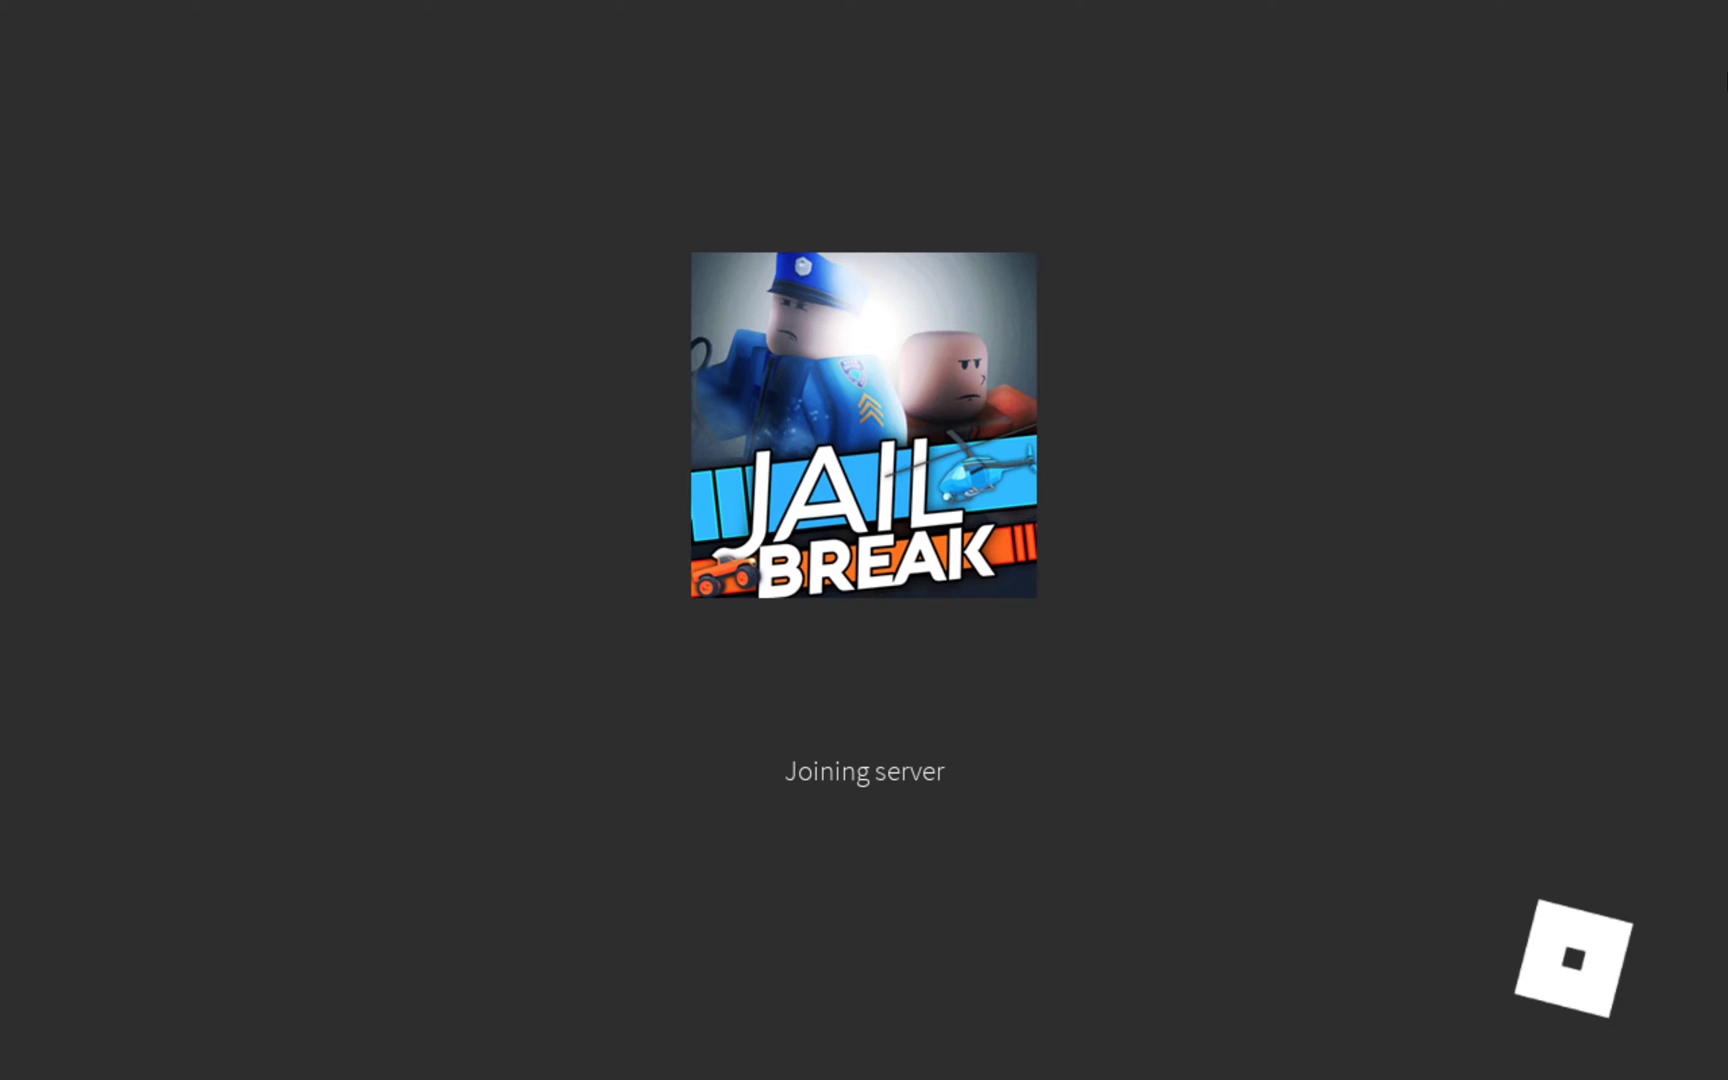
Close the stalled joining-server window and relaunch Jailbreak through Open Roblox
click(1698, 45)
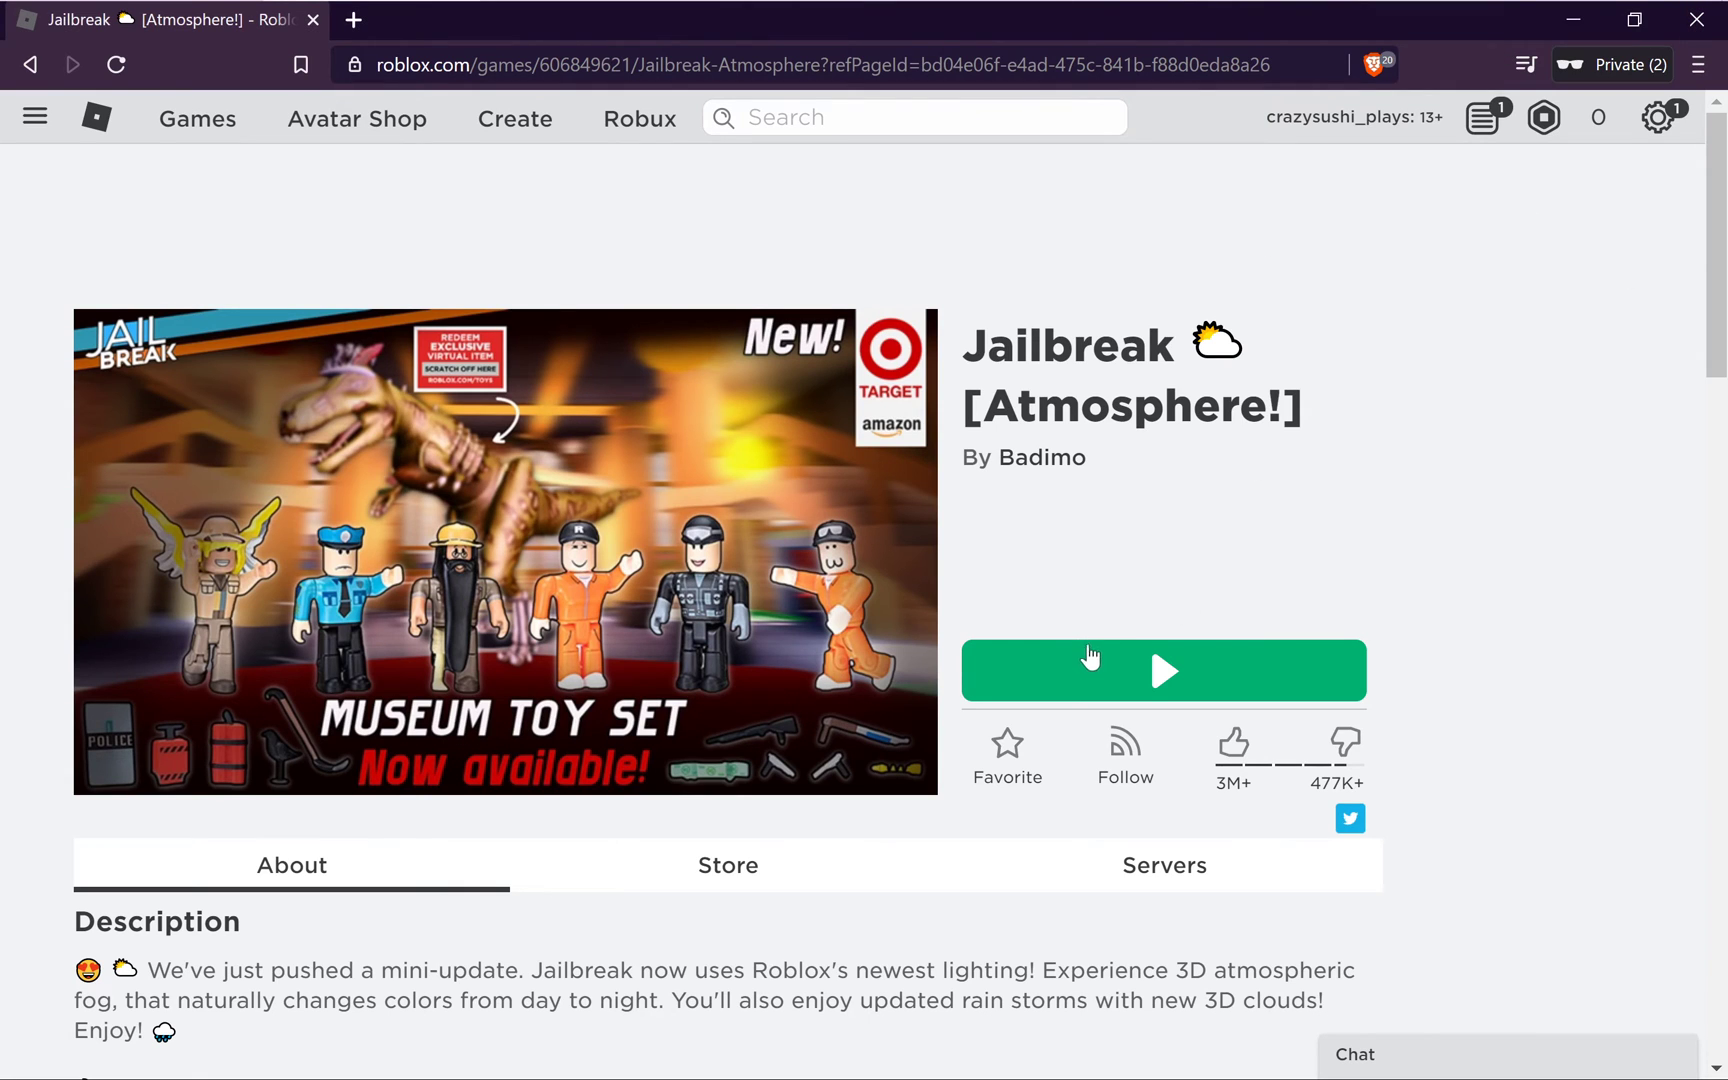
click(1090, 657)
click(910, 249)
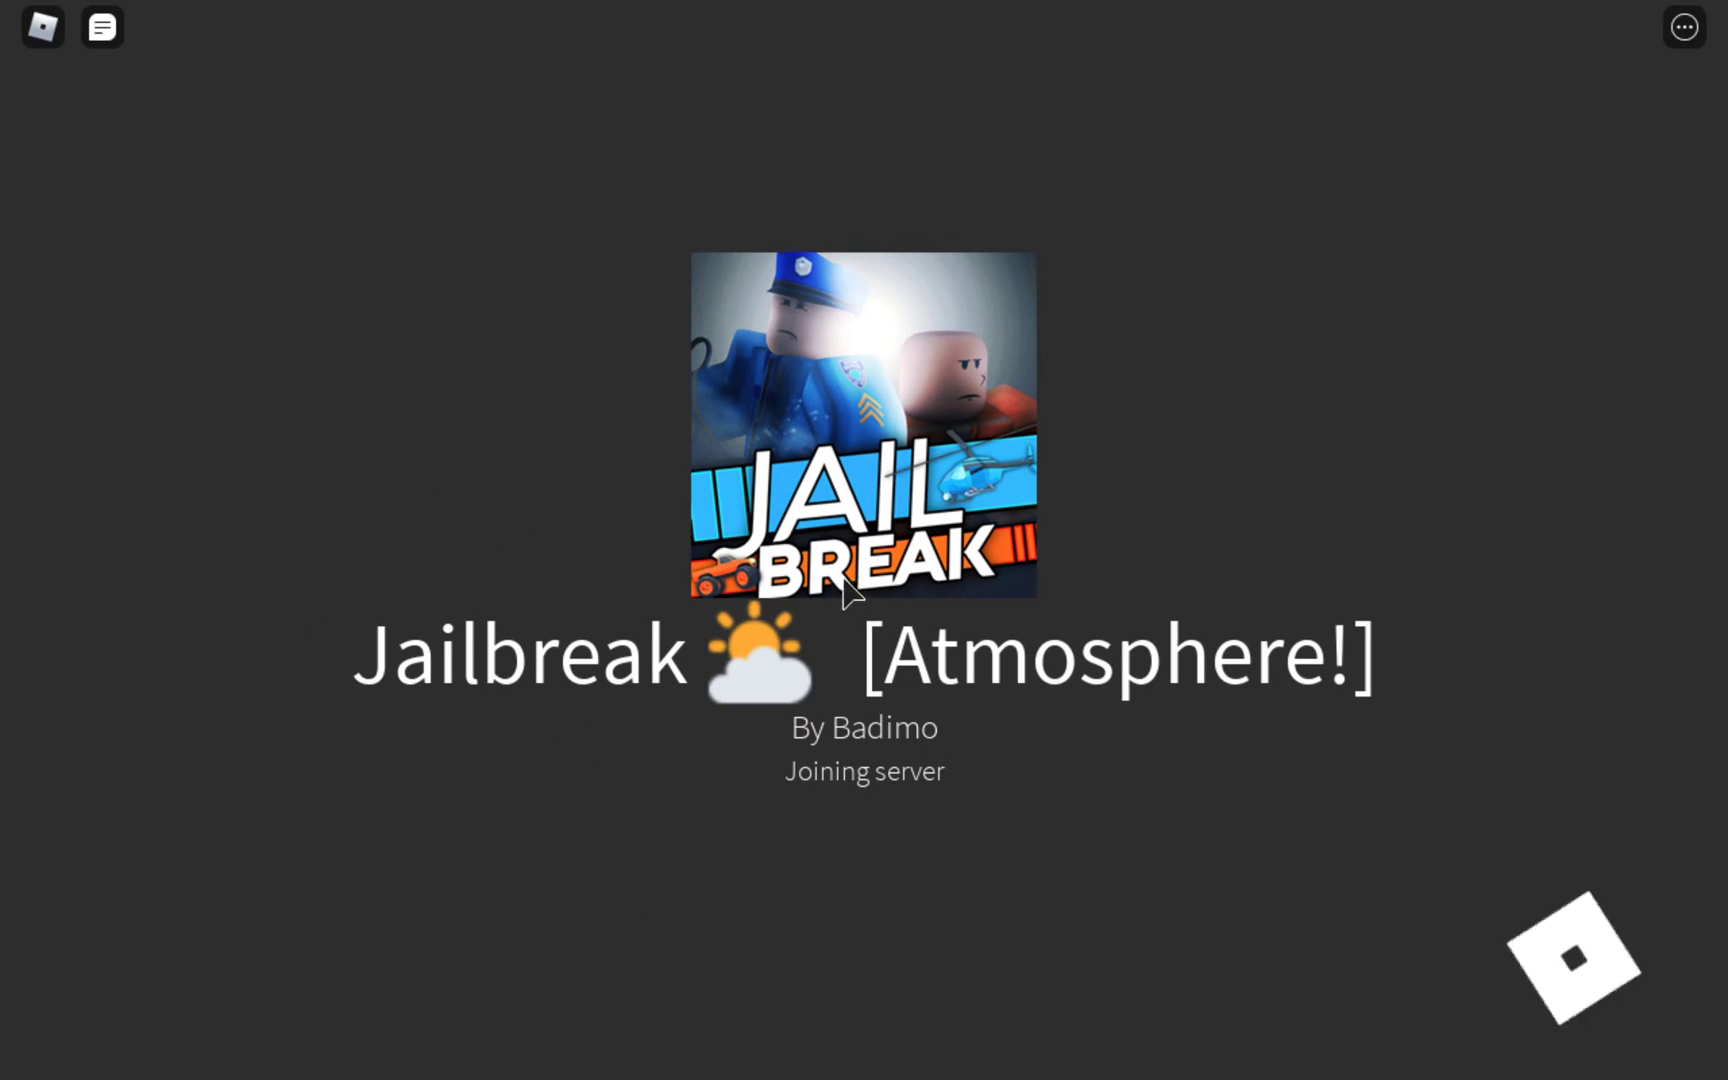
Check the normal-sized Jailbreak menu by toggling it open and closed
key(Escape)
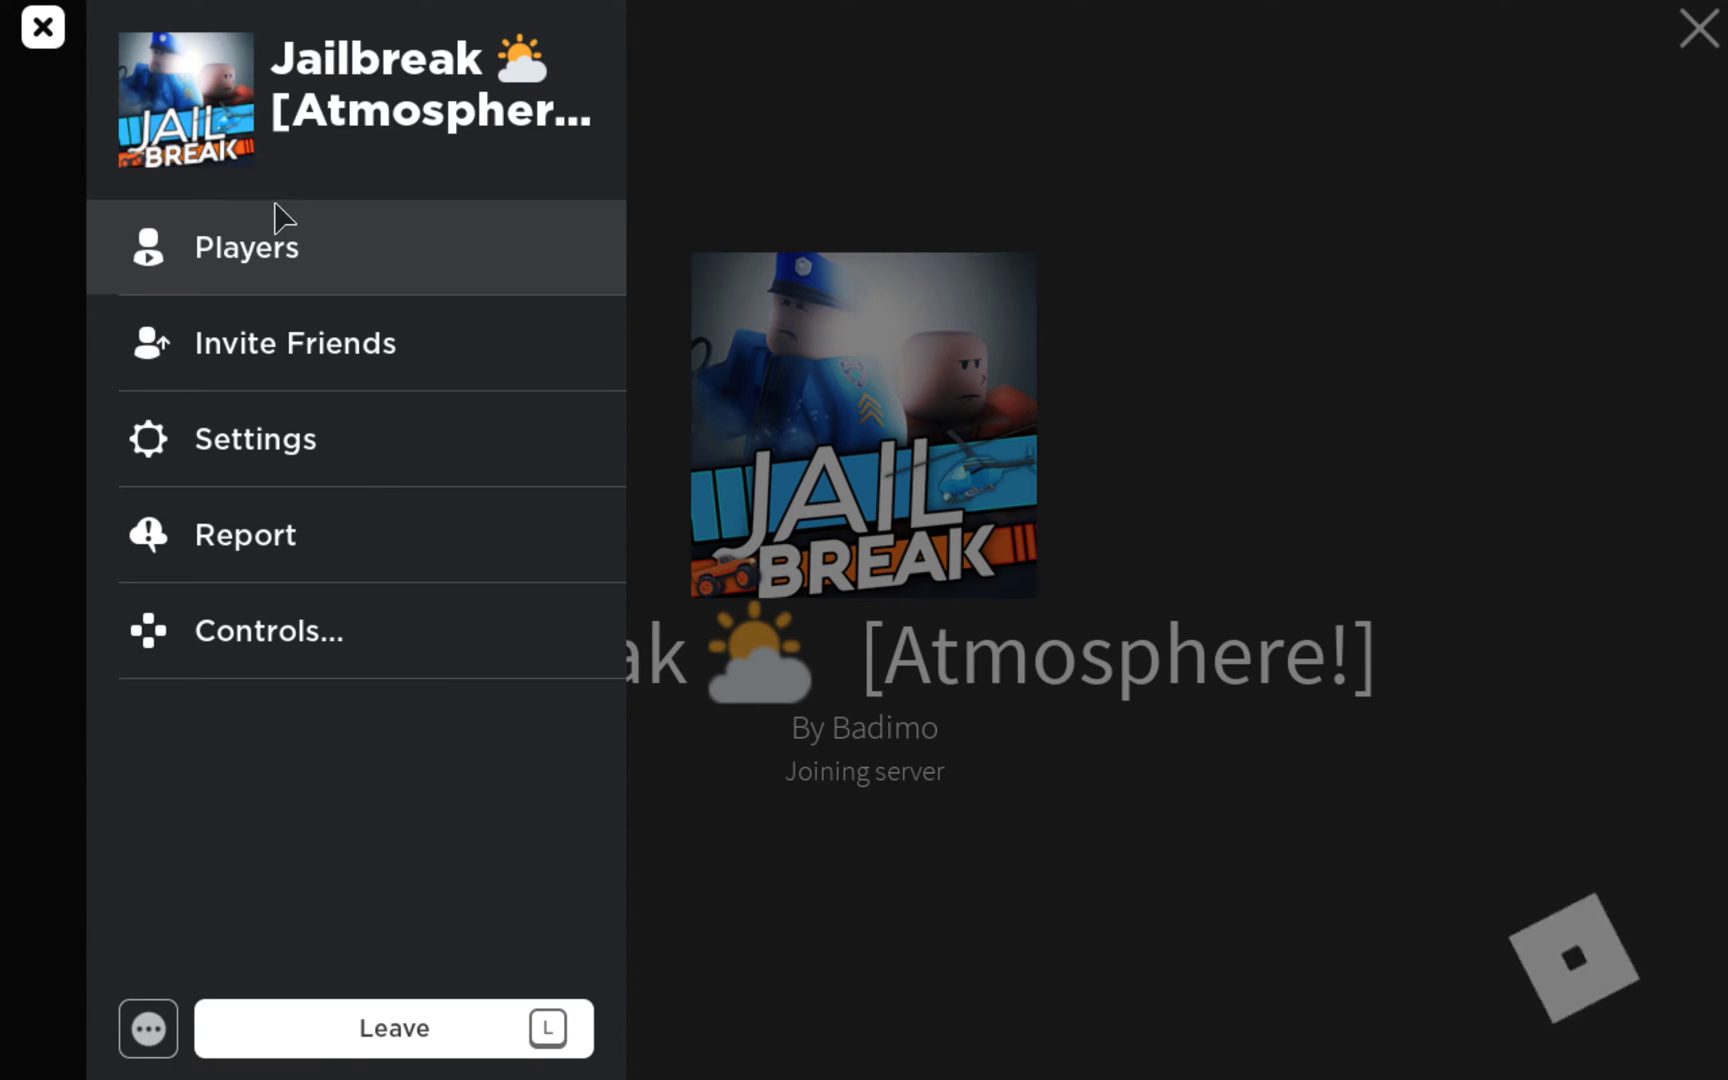
key(Escape)
key(Escape)
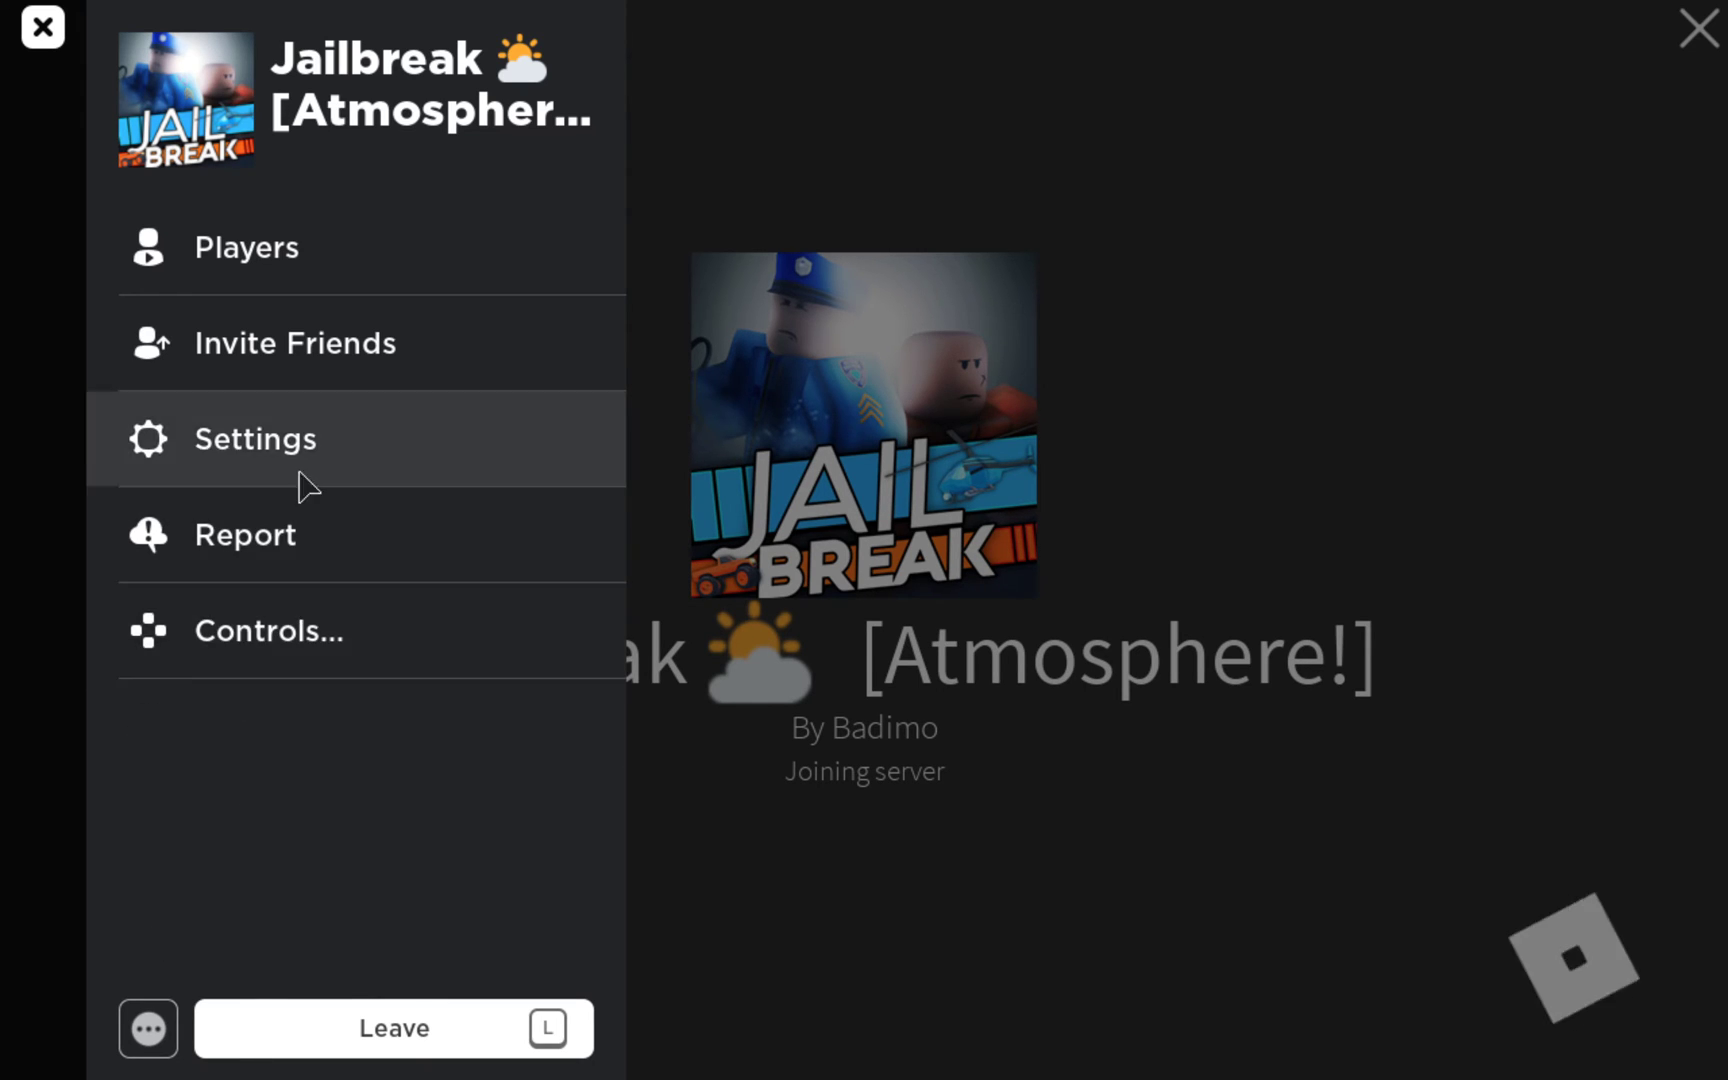
key(Escape)
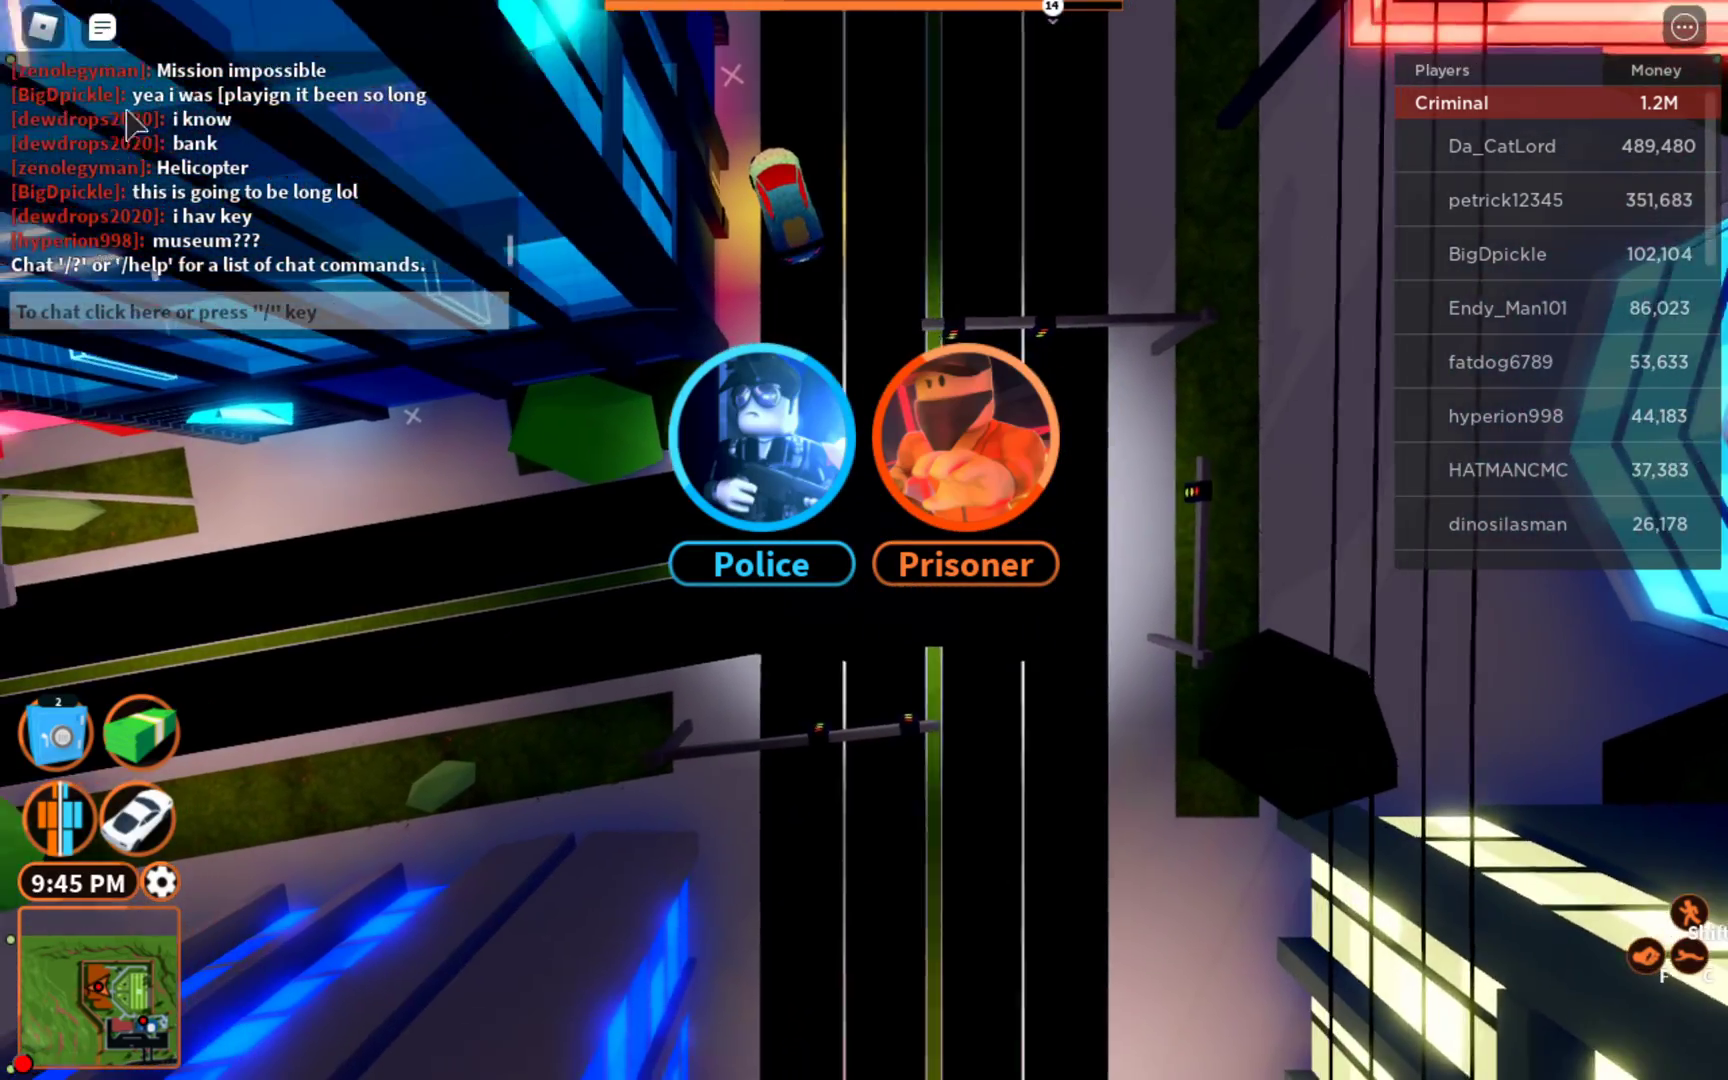
scroll(128, 120, up, 5)
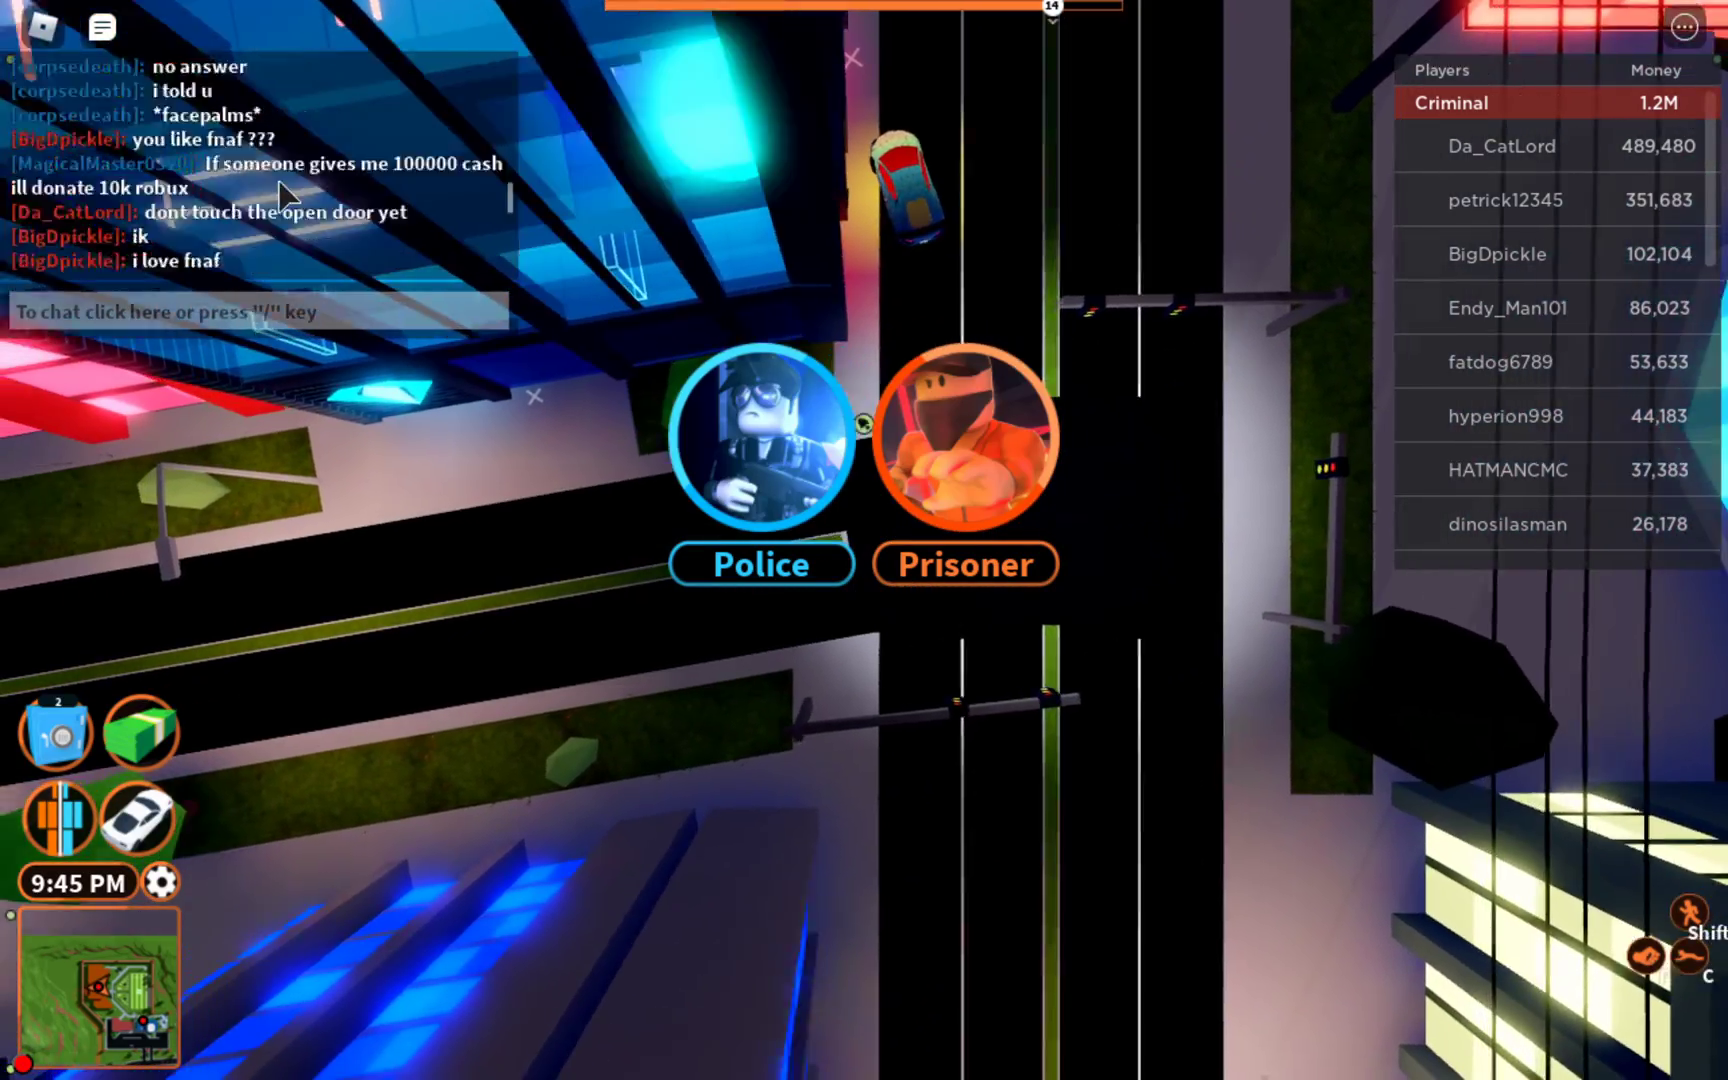
scroll(129, 119, down, 2)
scroll(128, 118, down, 2)
scroll(128, 118, down, 1)
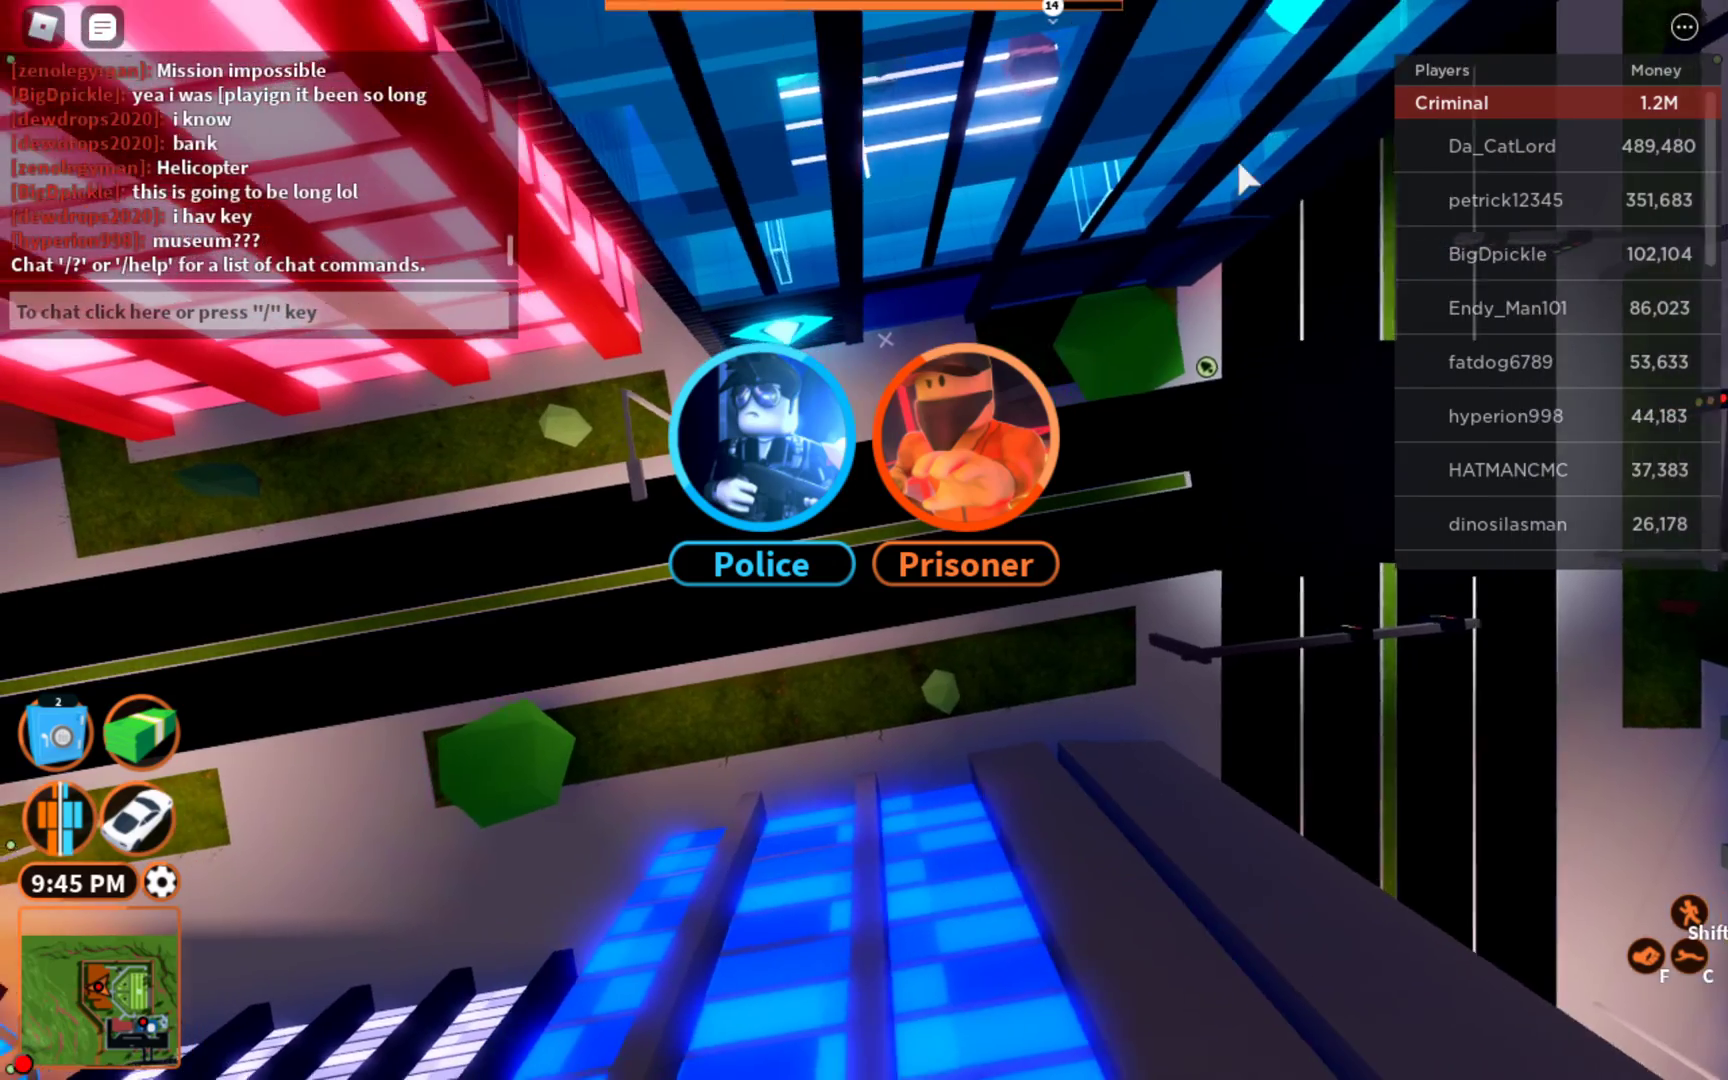
scroll(1598, 174, down, 3)
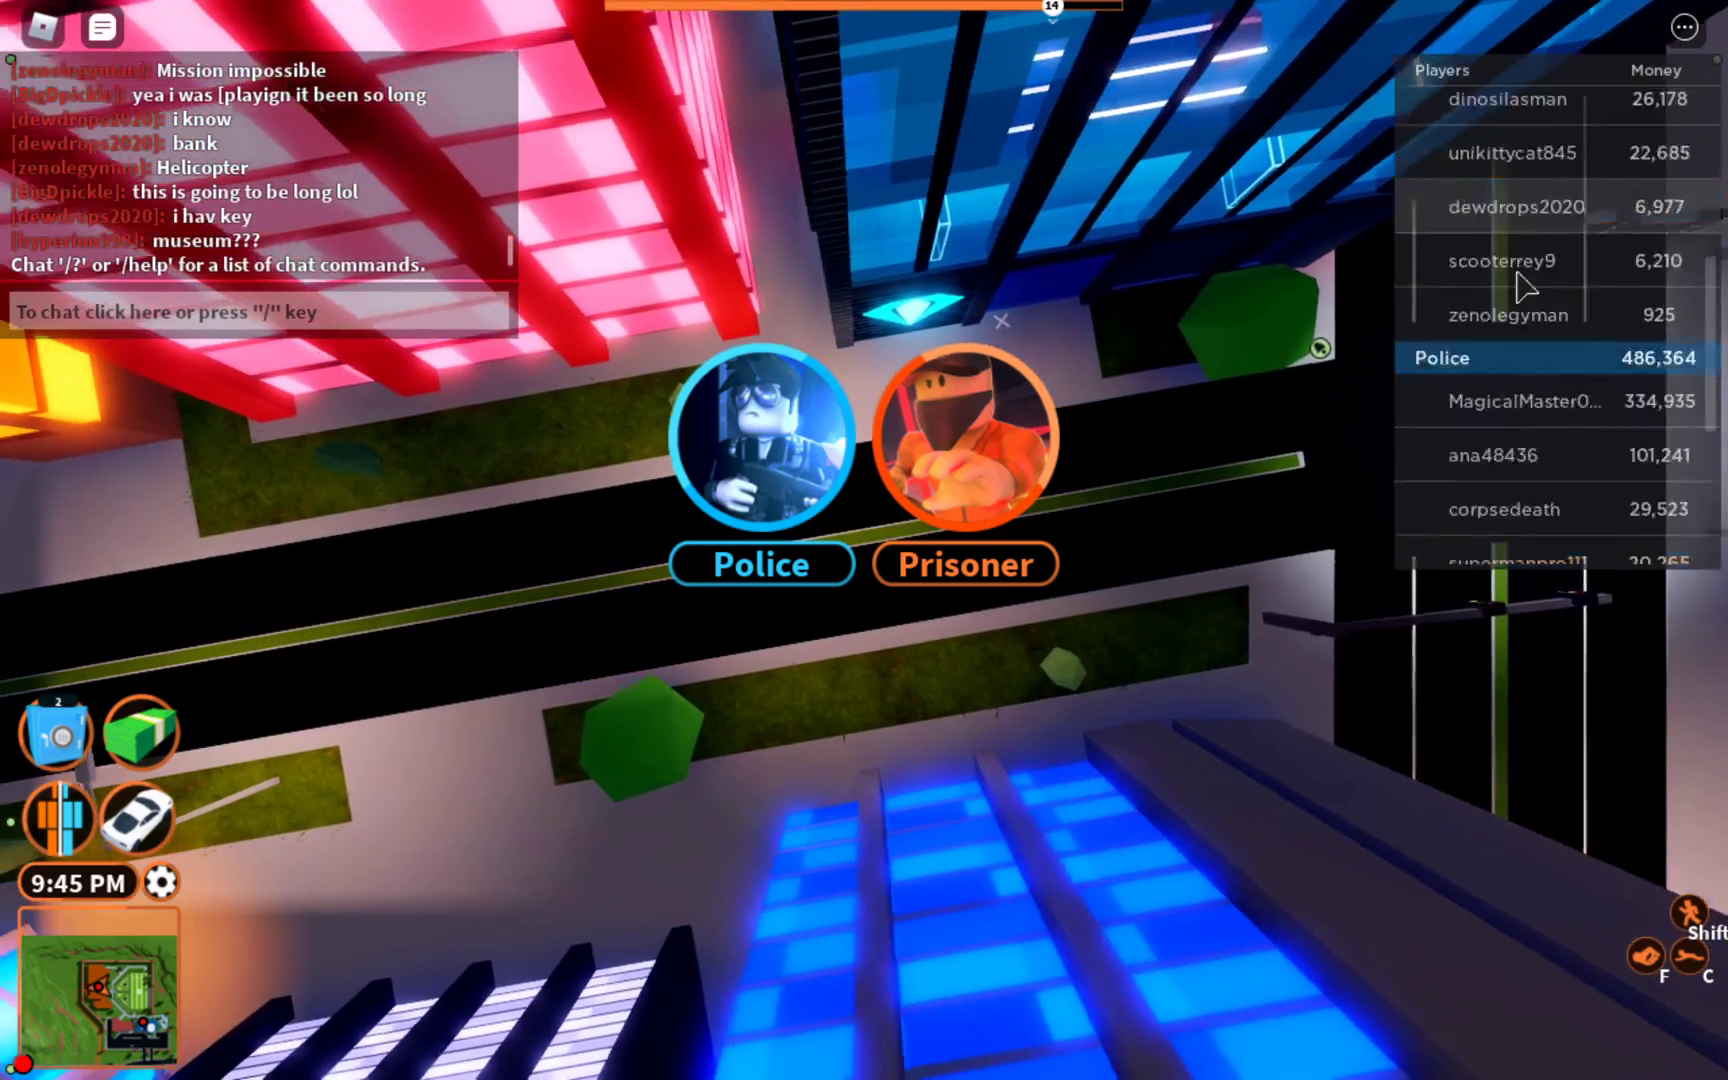
scroll(1597, 173, down, 3)
scroll(1598, 173, up, 5)
scroll(1597, 174, up, 1)
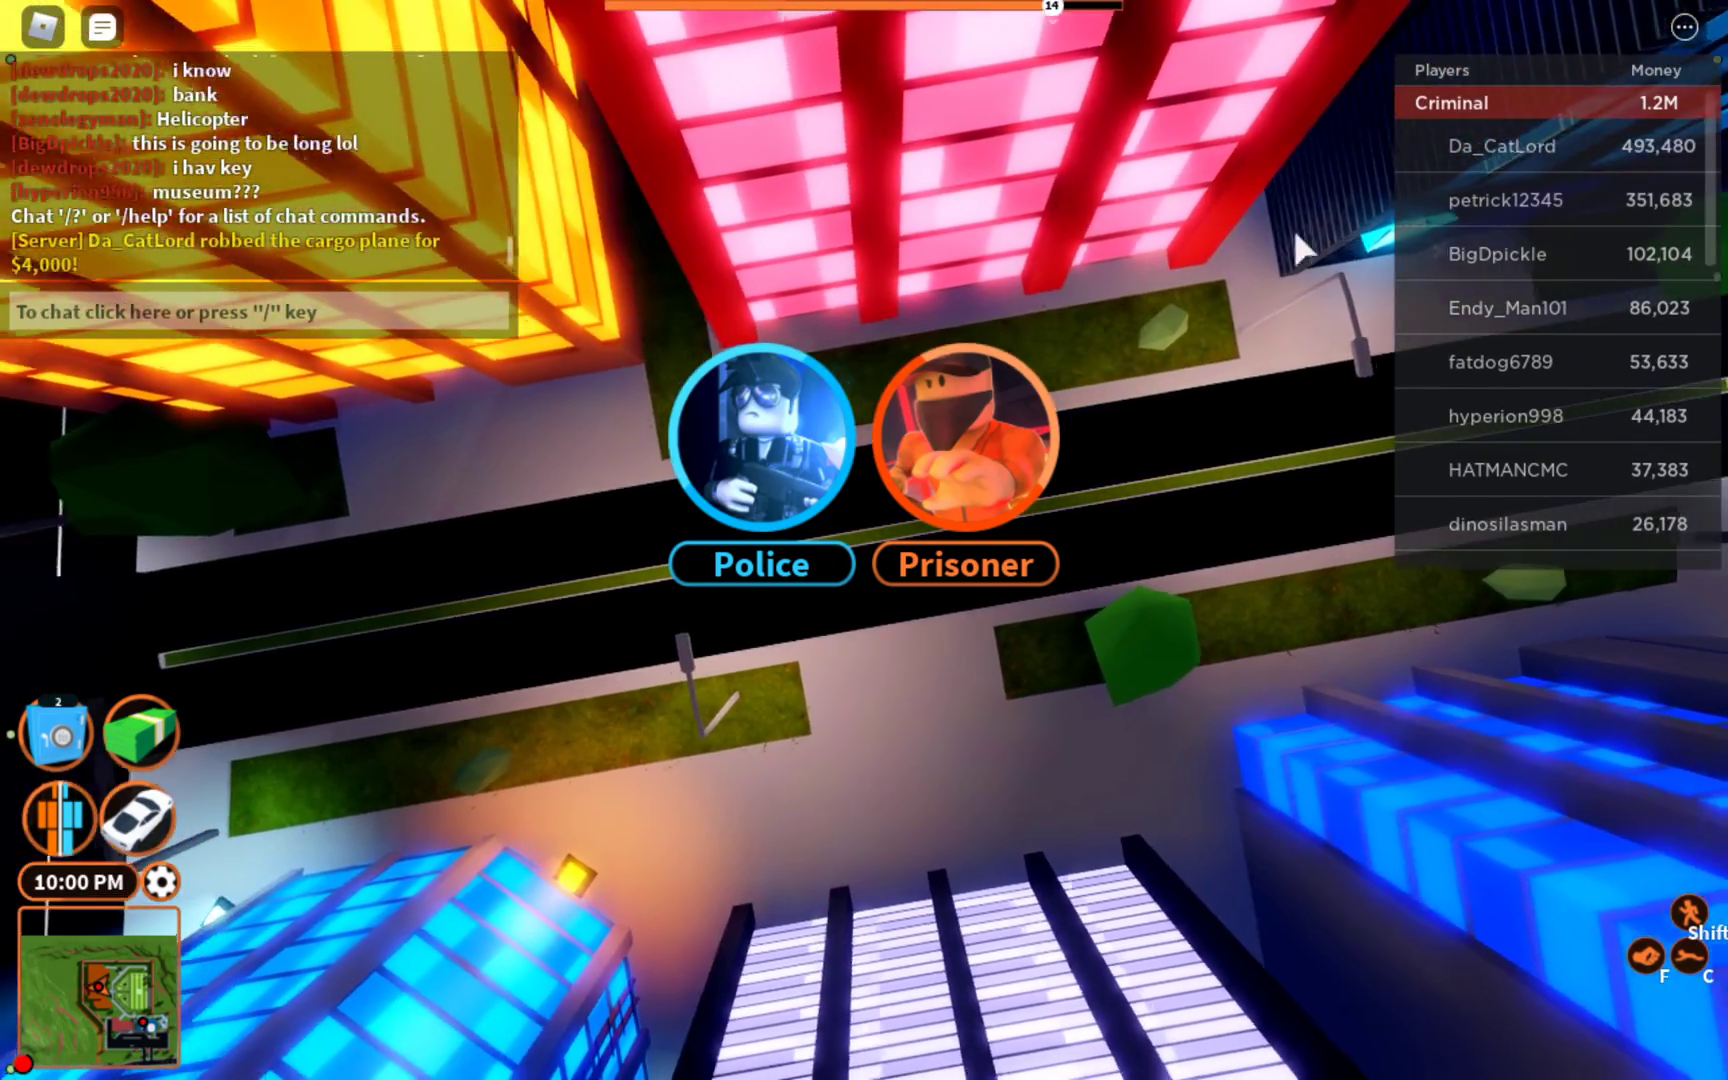
key(Escape)
key(Escape)
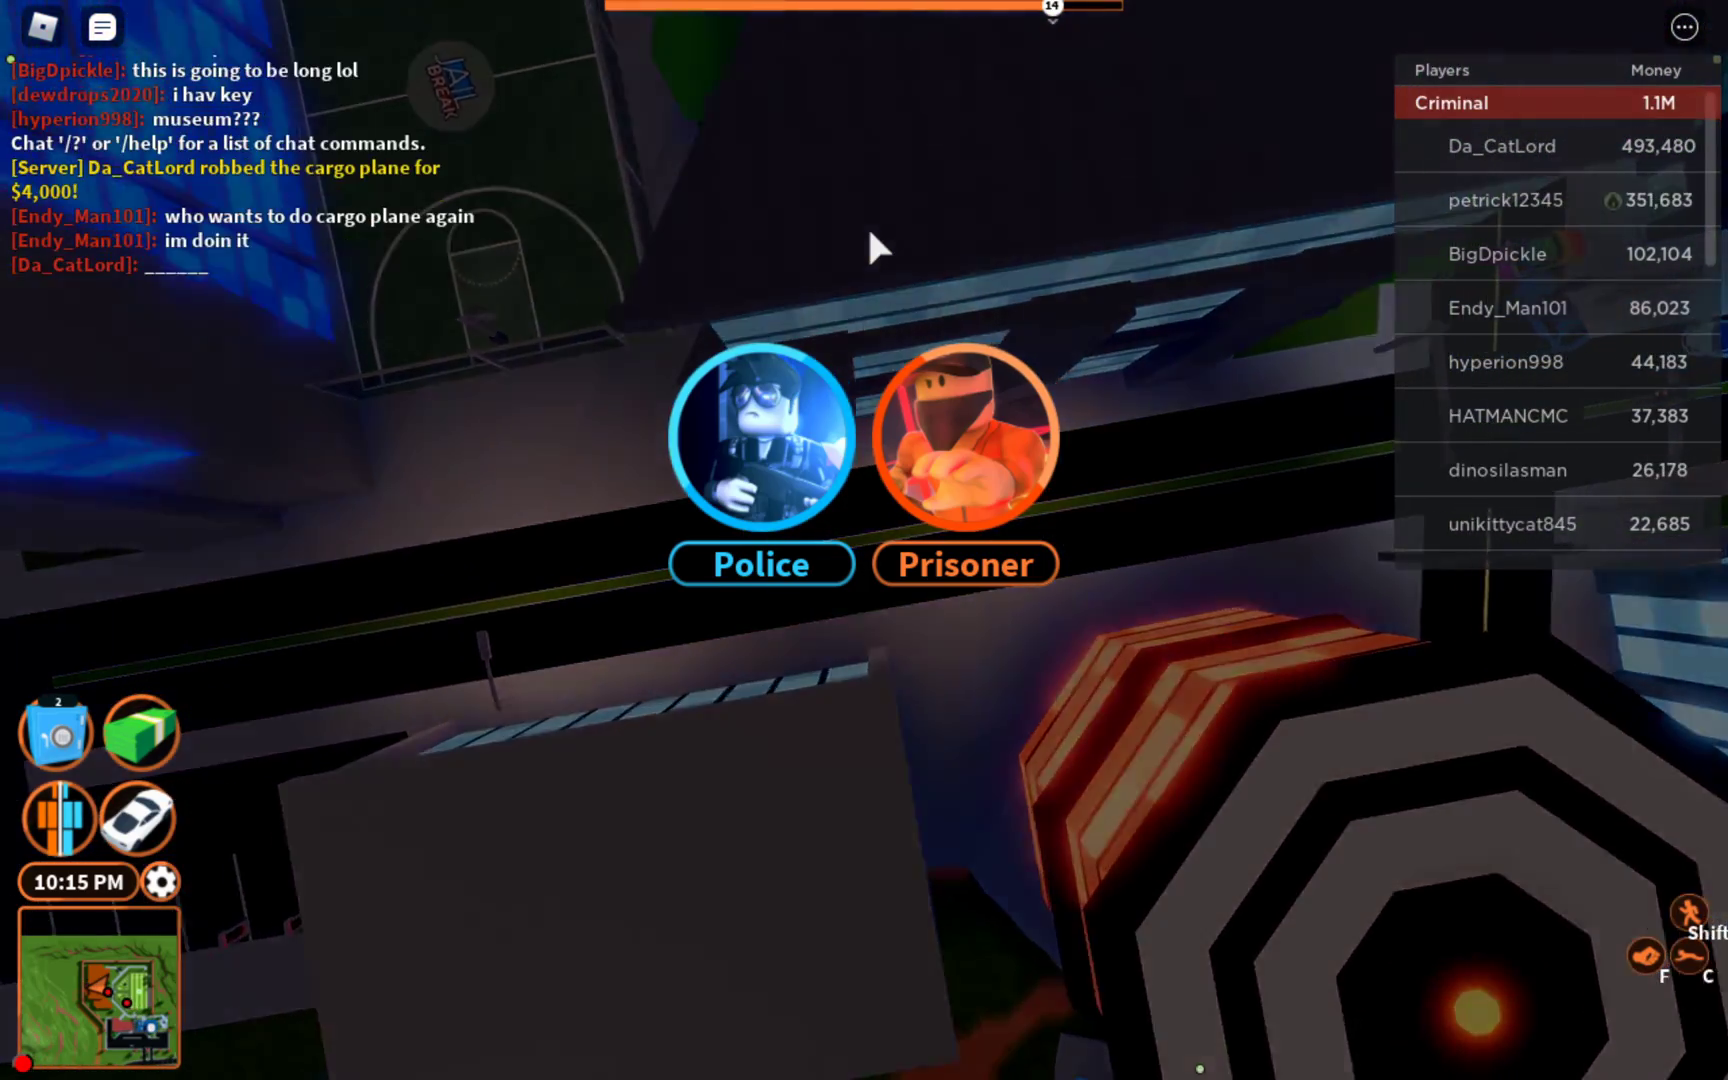
Leave the Jailbreak game with Esc, L and Enter
key(Escape)
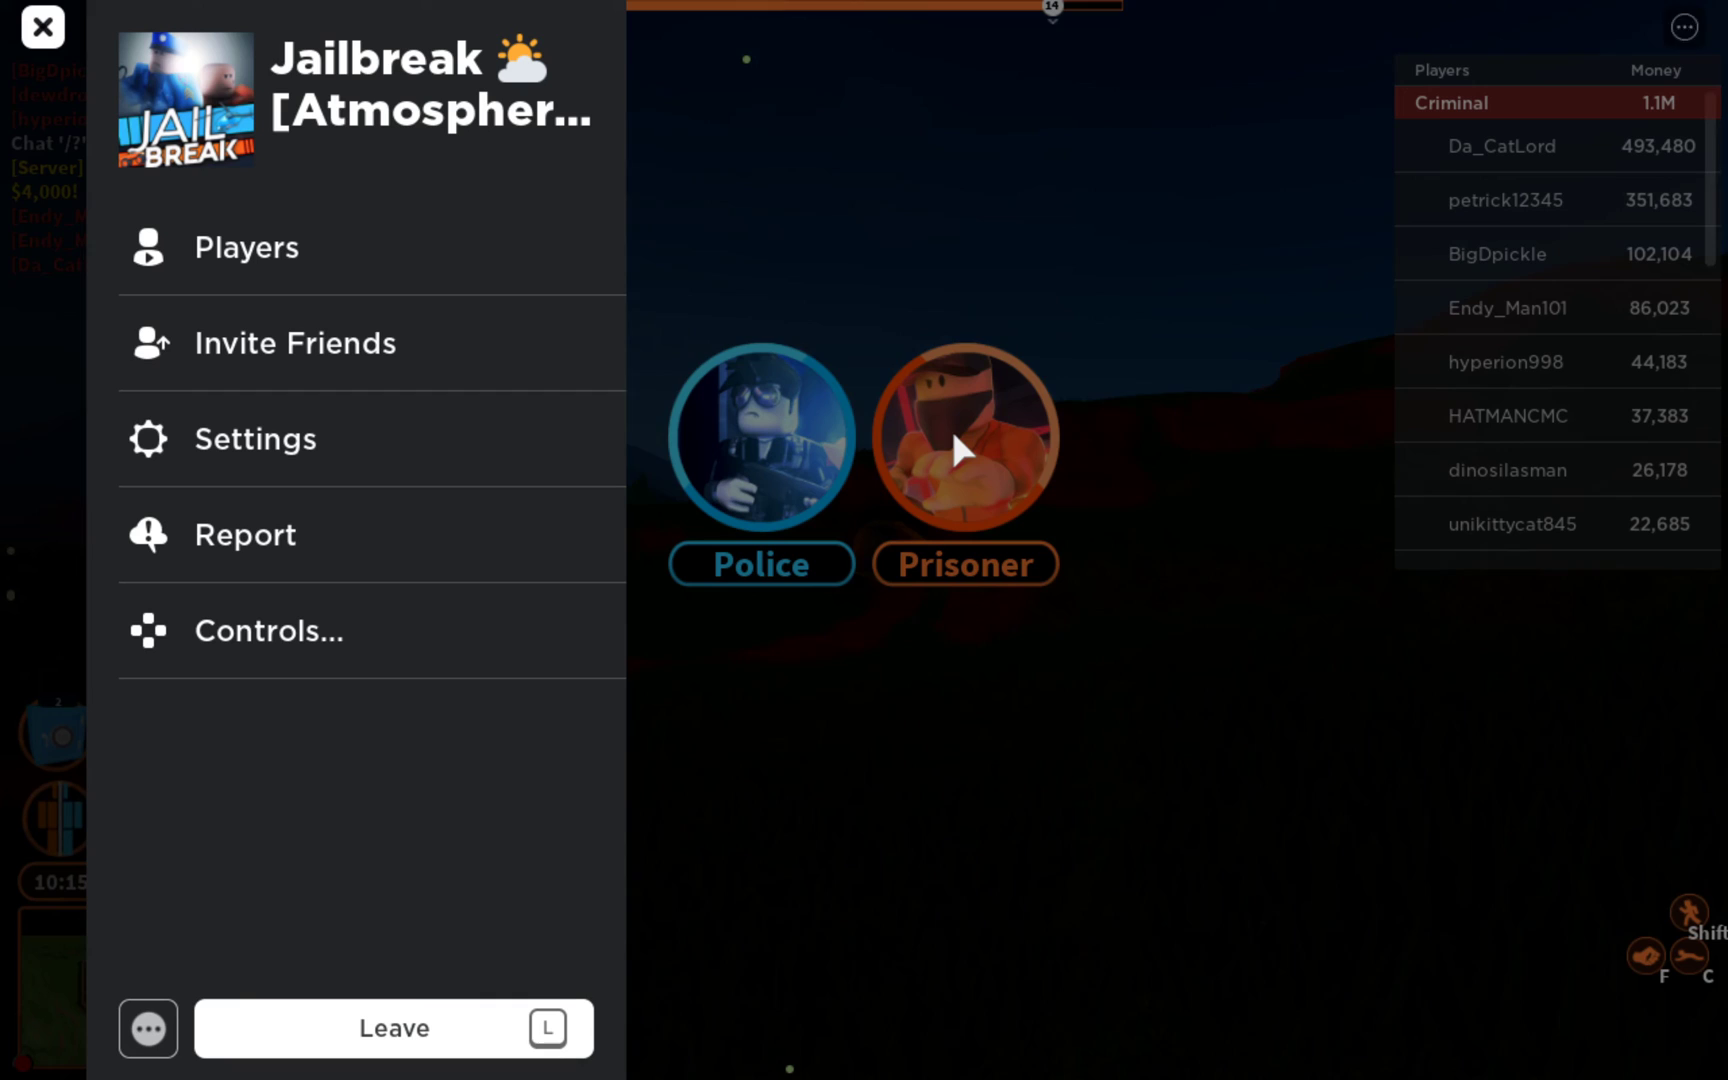
key(l)
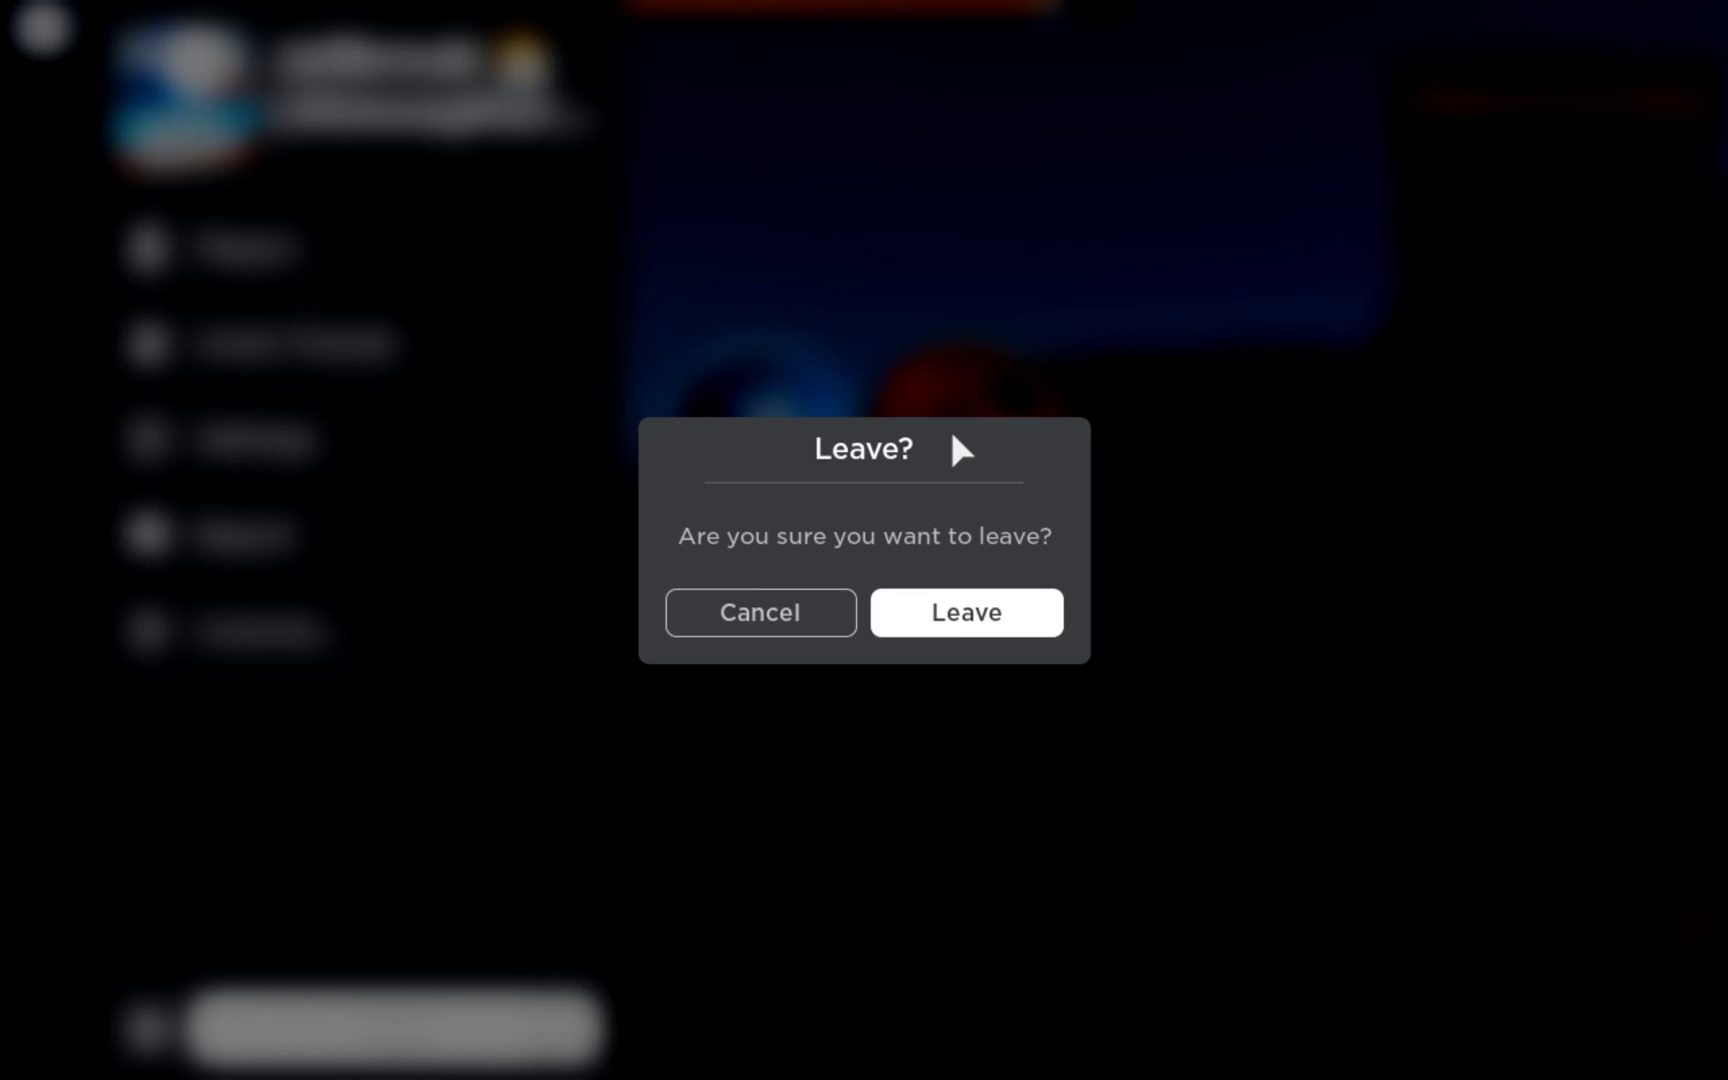
key(Return)
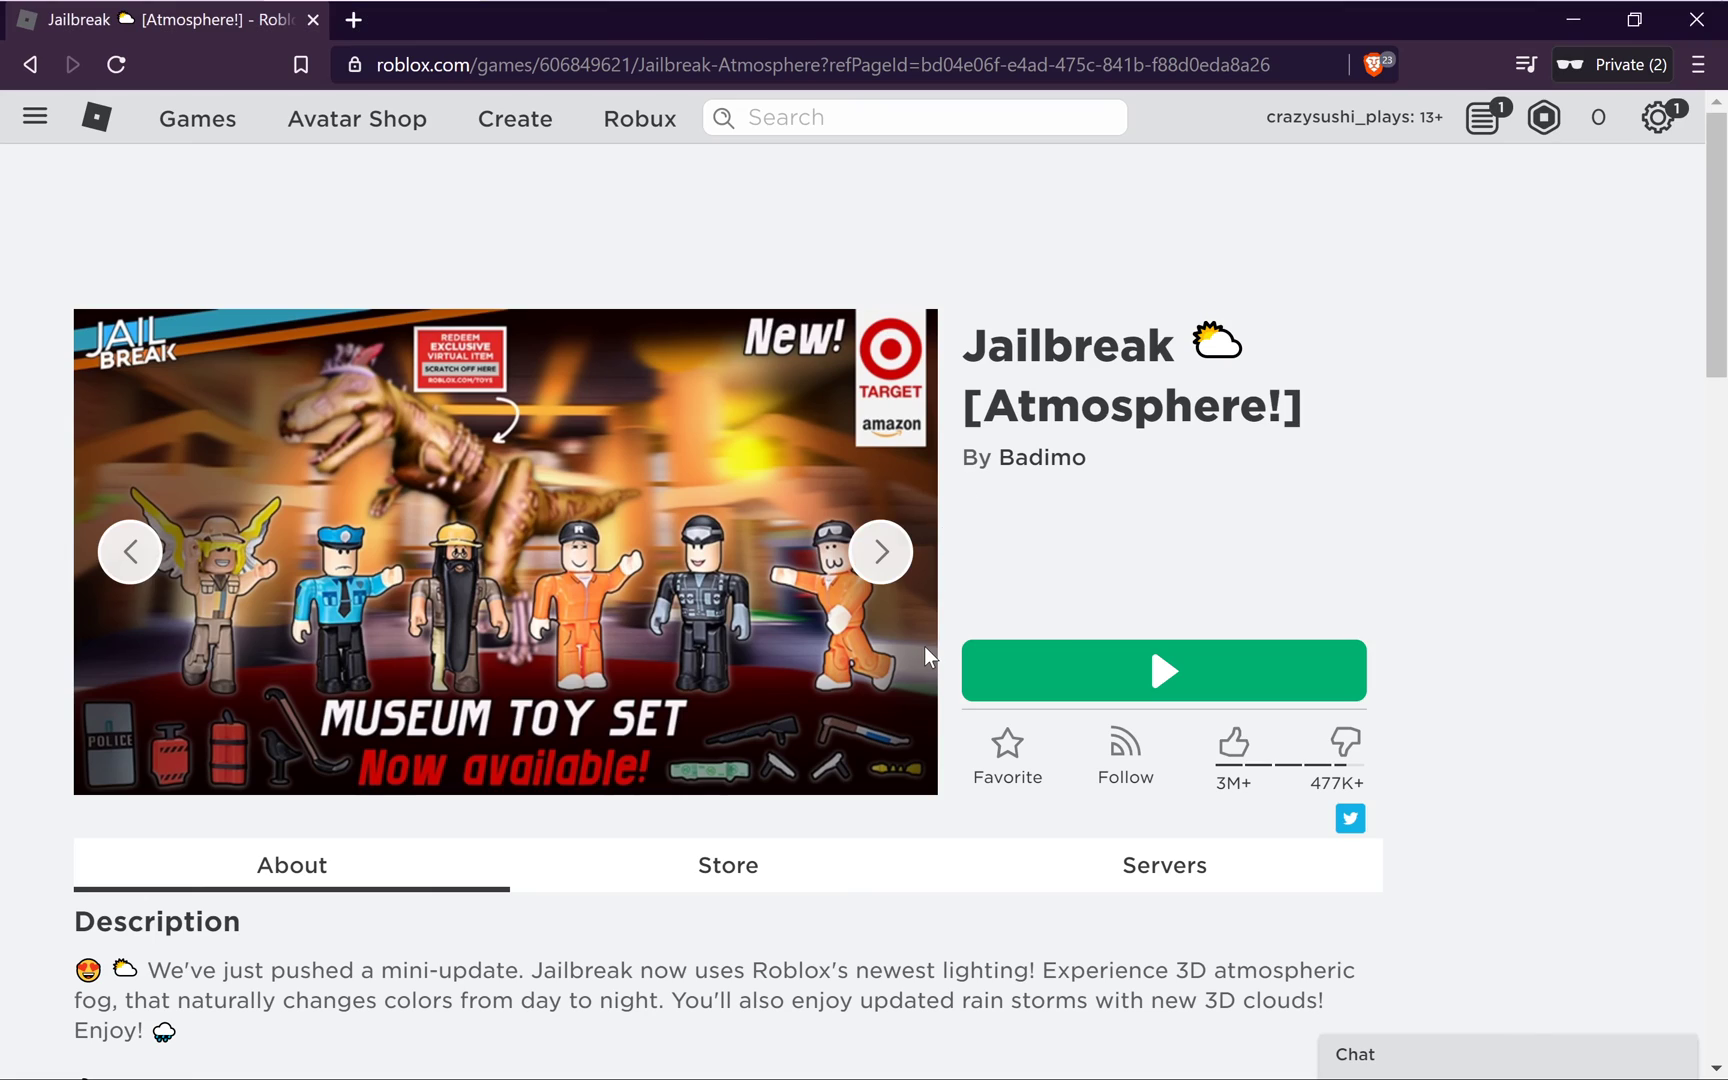